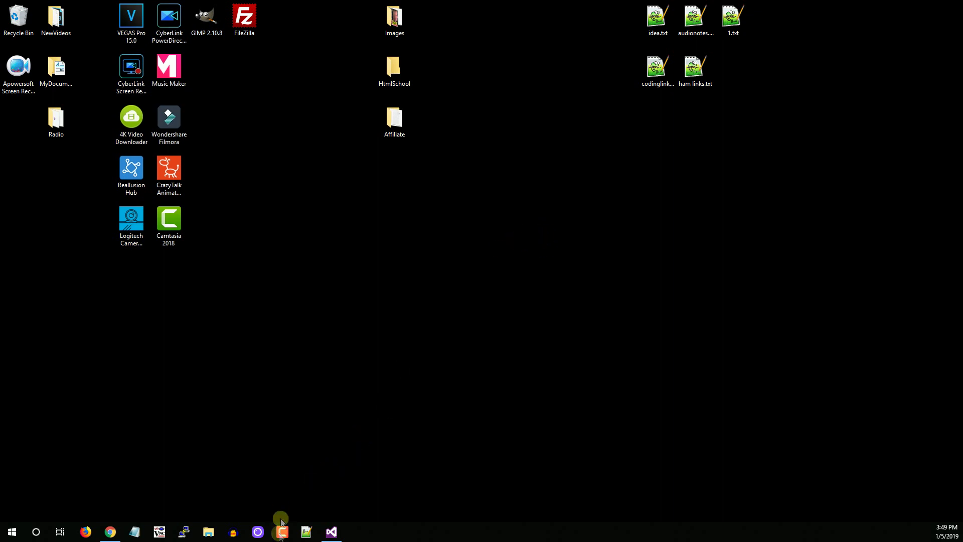
# Step: Open Camtasia Recorder, check the microphone sources and webcam preview, and start a full-screen recording with camera and audio on
pyautogui.click(281, 532)
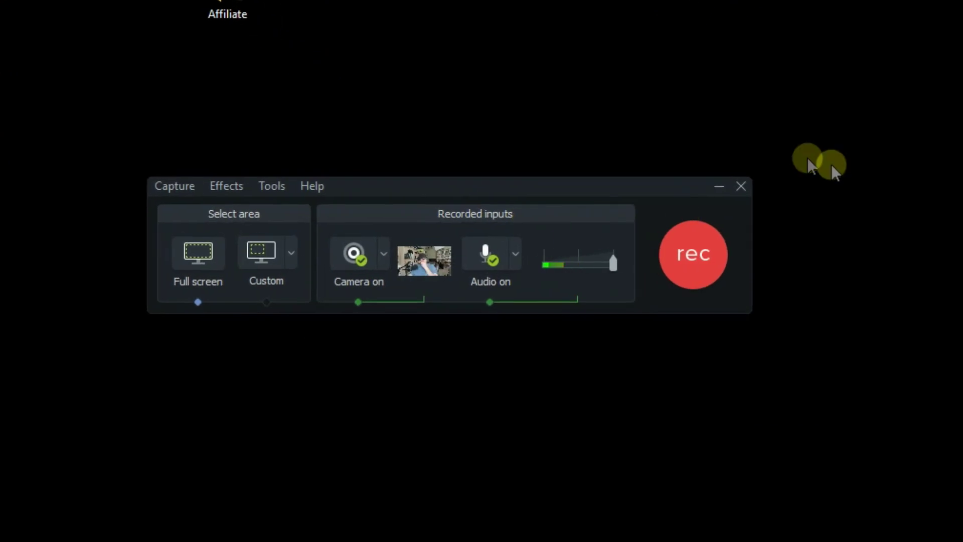
pyautogui.click(516, 259)
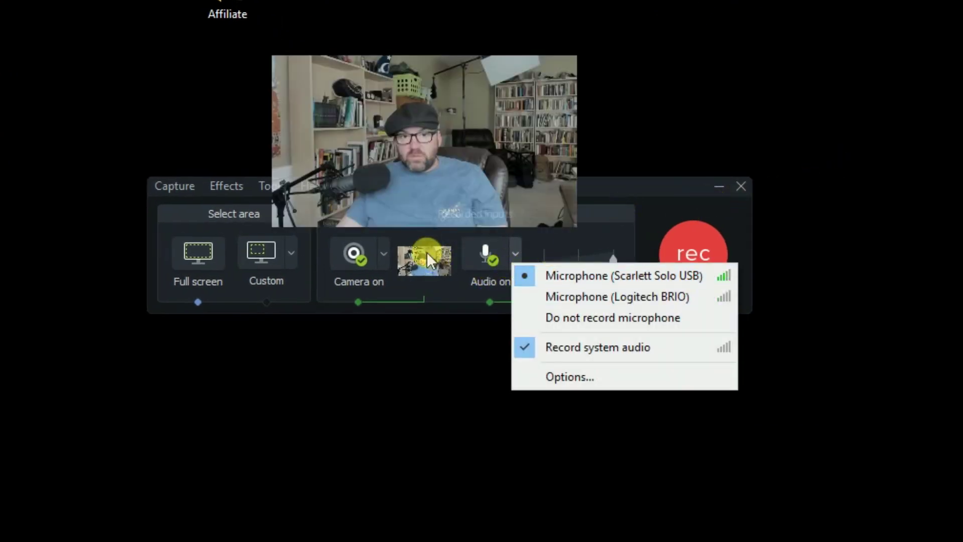
pyautogui.click(595, 188)
pyautogui.moveTo(419, 257)
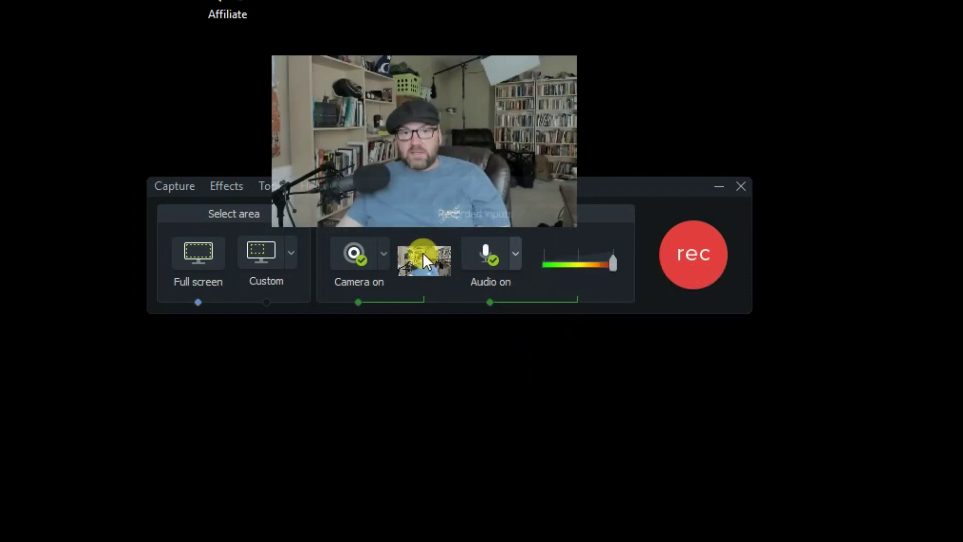
pyautogui.moveTo(554, 188); pyautogui.dragTo(762, 141)
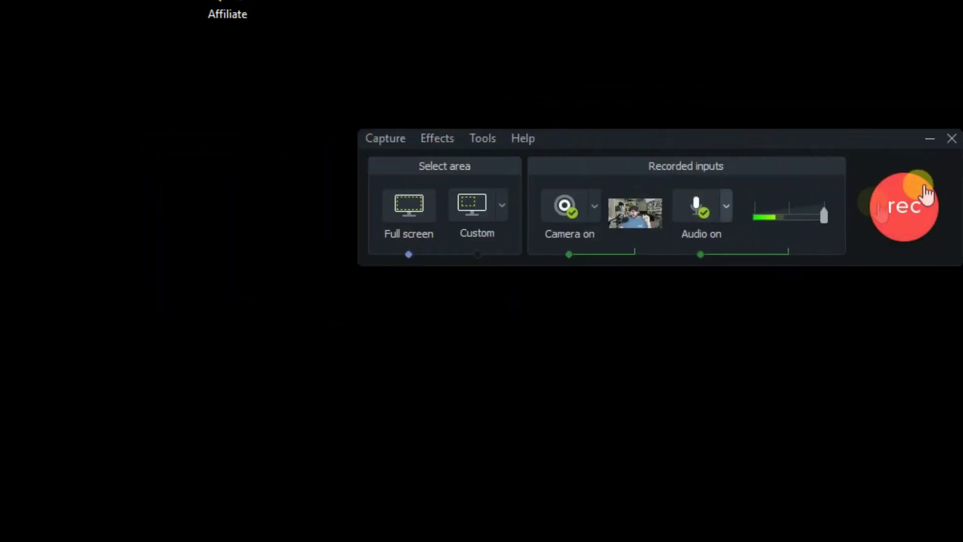
pyautogui.click(893, 207)
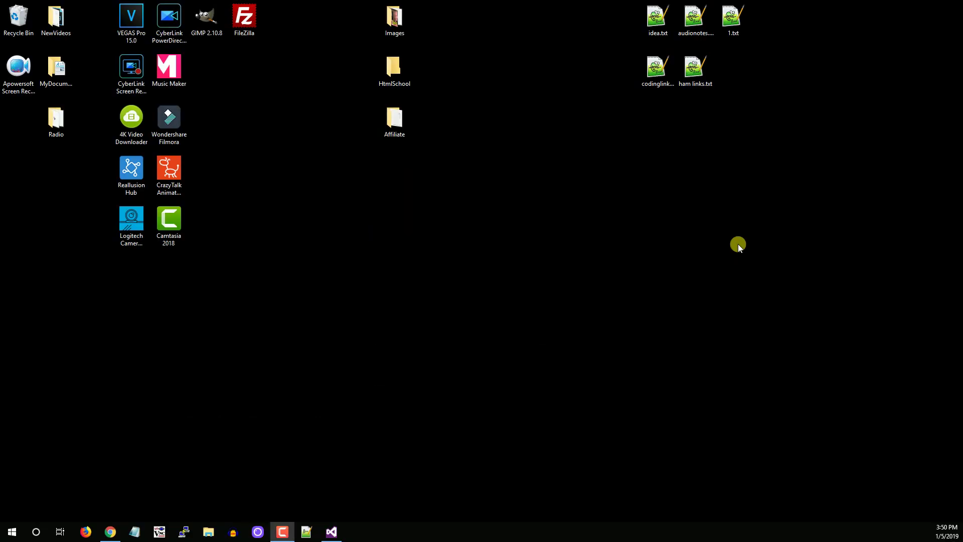
# Step: Record opening, moving and closing the HtmlSchool folder window, and stop the recording
pyautogui.doubleClick(394, 67)
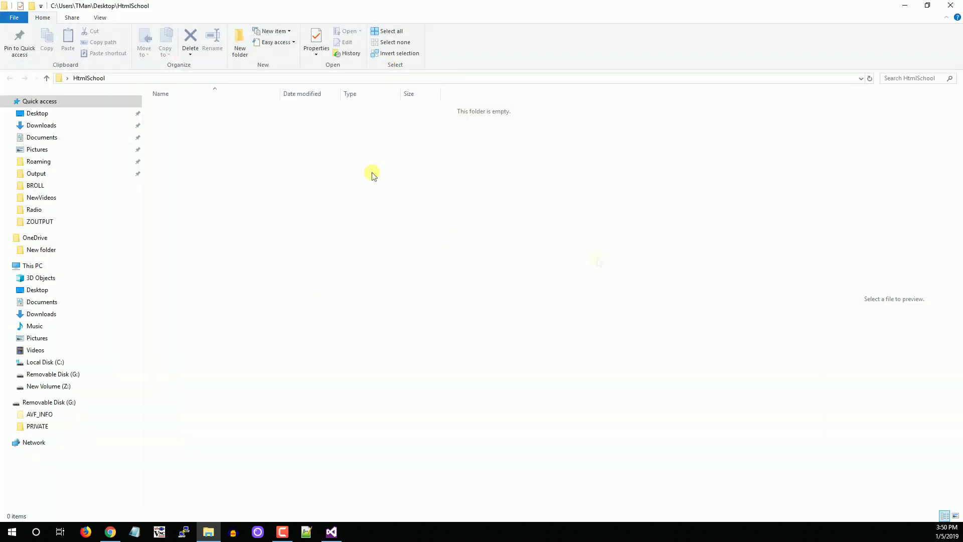
pyautogui.moveTo(808, 20); pyautogui.dragTo(623, 90)
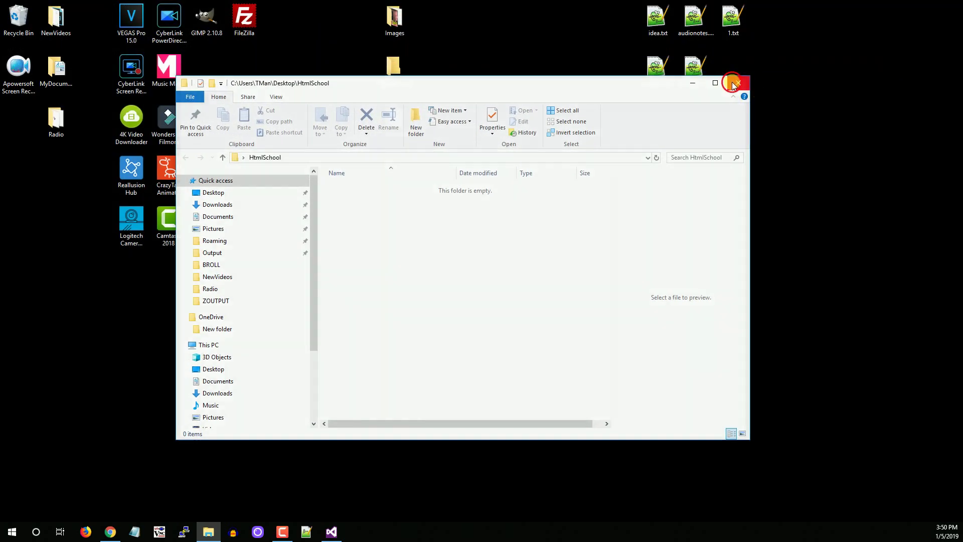
pyautogui.click(737, 82)
pyautogui.click(283, 535)
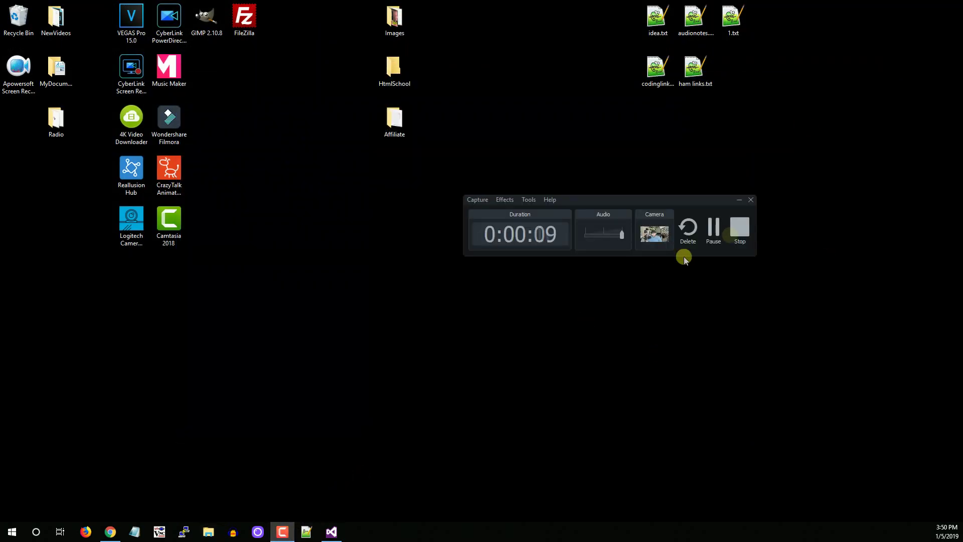
pyautogui.click(736, 226)
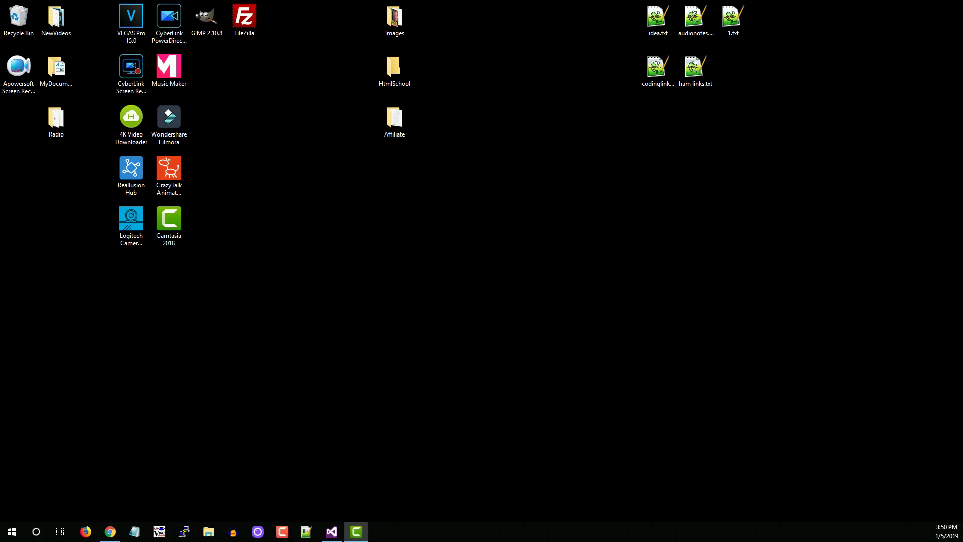
# Step: Maximize the Camtasia editor and enlarge the webcam clip to about 113.5% scale in the canvas's lower-right corner
pyautogui.moveTo(962, 85); pyautogui.dragTo(642, 119)
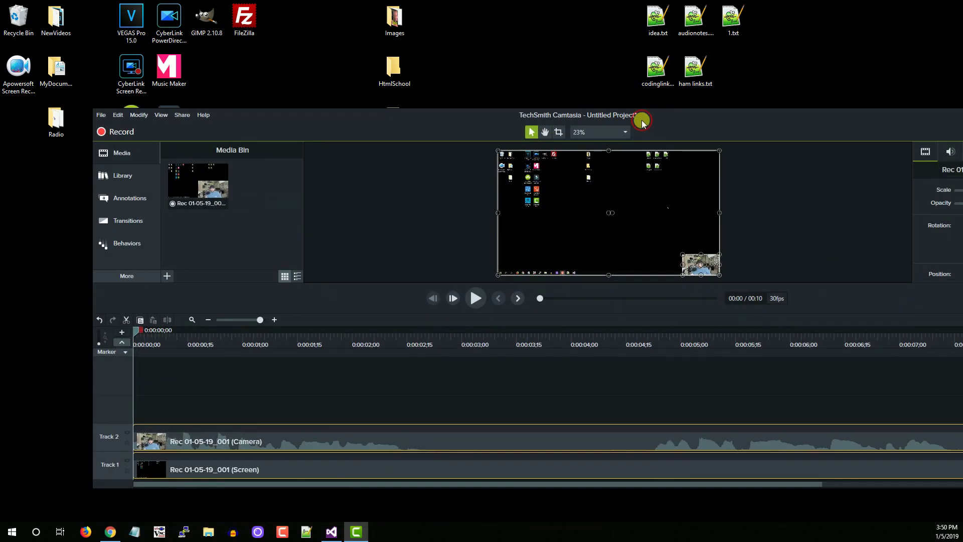
pyautogui.doubleClick(642, 119)
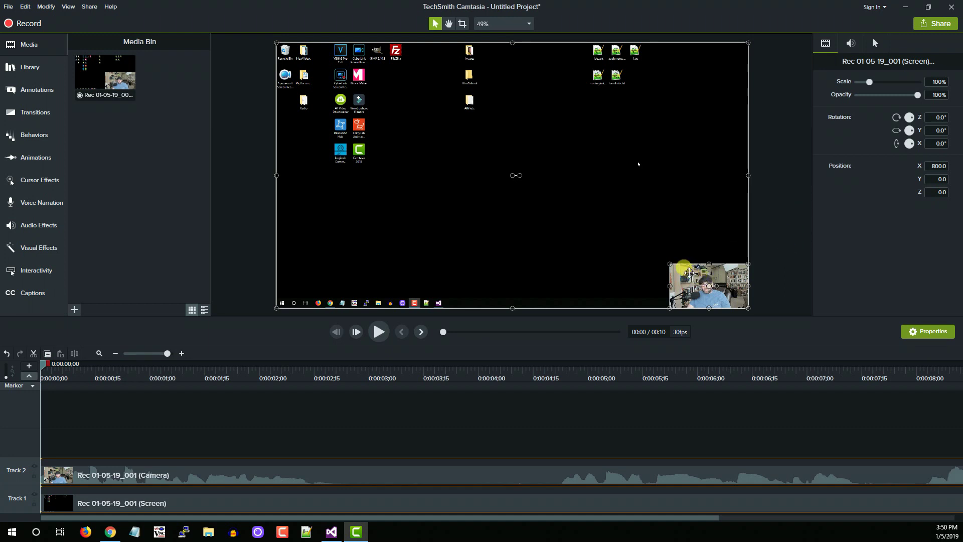
pyautogui.moveTo(673, 266)
pyautogui.mouseDown()
pyautogui.moveTo(625, 238)
pyautogui.moveTo(675, 275)
pyautogui.mouseUp()
pyautogui.click(784, 237)
pyautogui.click(707, 285)
pyautogui.moveTo(703, 274); pyautogui.dragTo(575, 196)
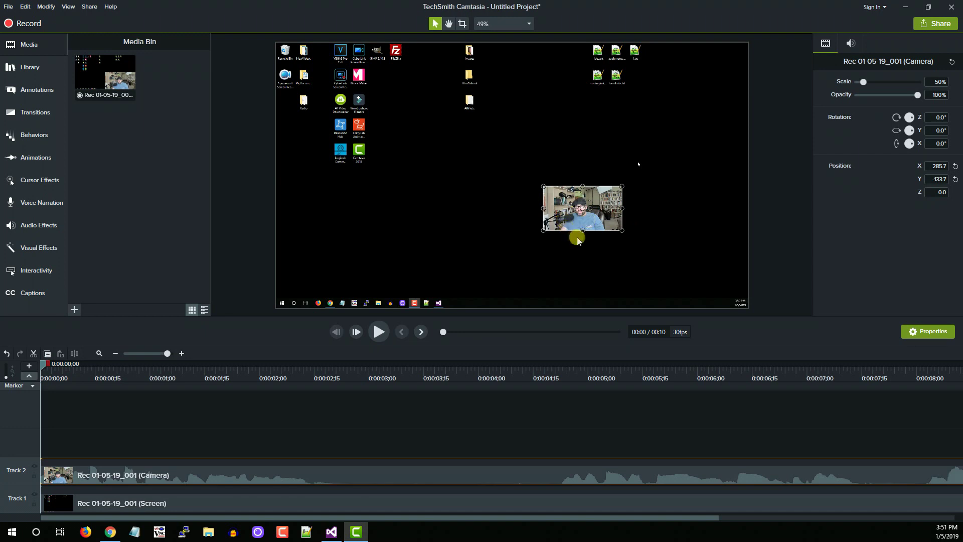
pyautogui.moveTo(565, 196); pyautogui.dragTo(611, 210)
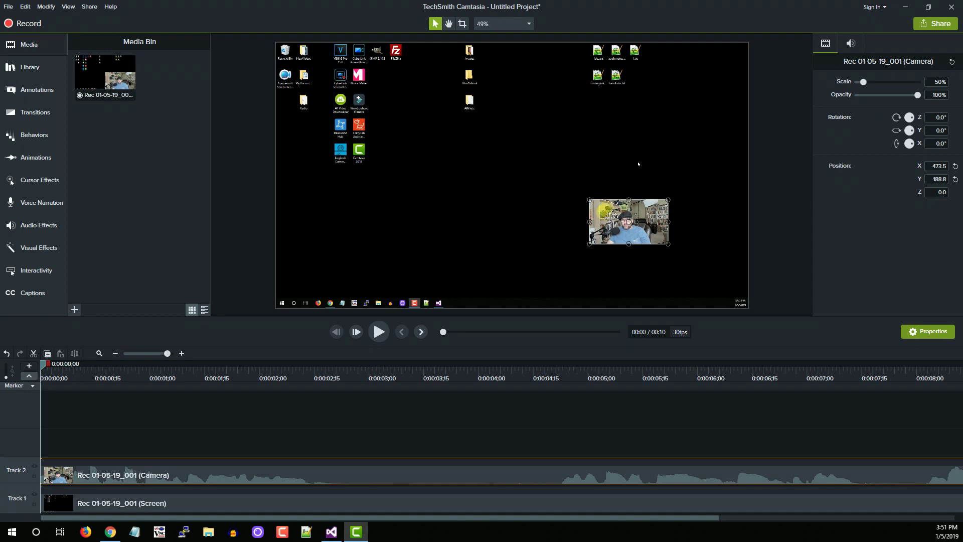
pyautogui.moveTo(623, 216)
pyautogui.mouseDown()
pyautogui.moveTo(547, 214)
pyautogui.moveTo(621, 225)
pyautogui.mouseUp()
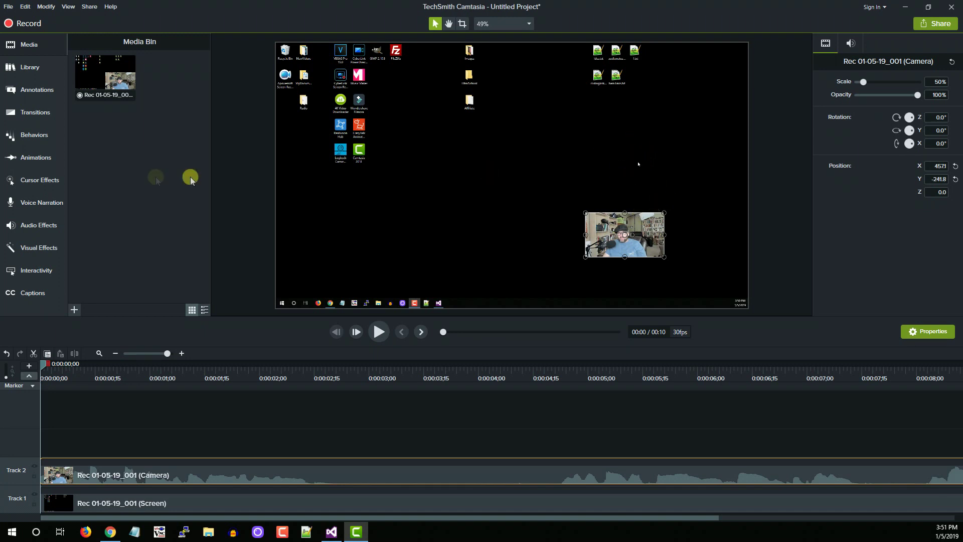
pyautogui.moveTo(667, 229); pyautogui.dragTo(571, 209)
# Step: Add the Cursor Highlight effect to the screen recording clip on Track 1
pyautogui.click(647, 169)
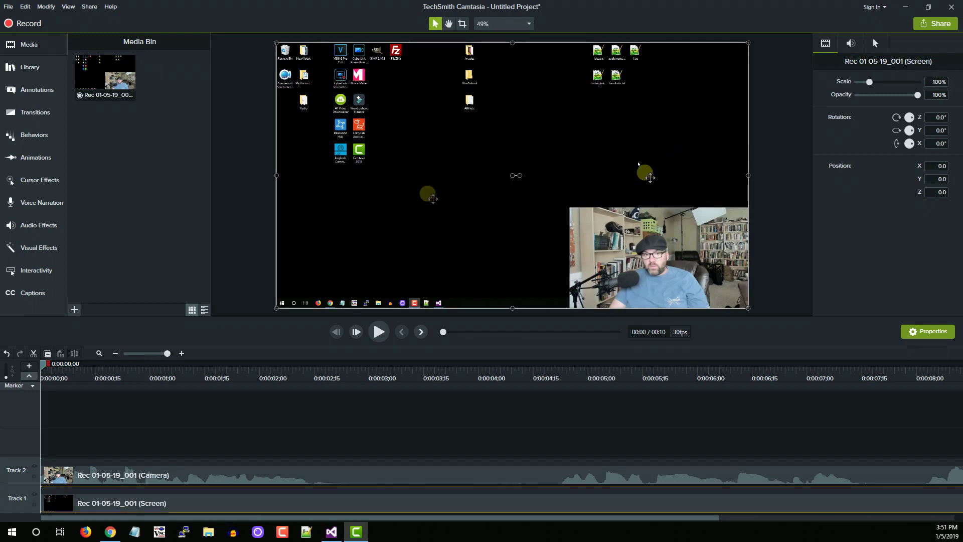
pyautogui.click(54, 178)
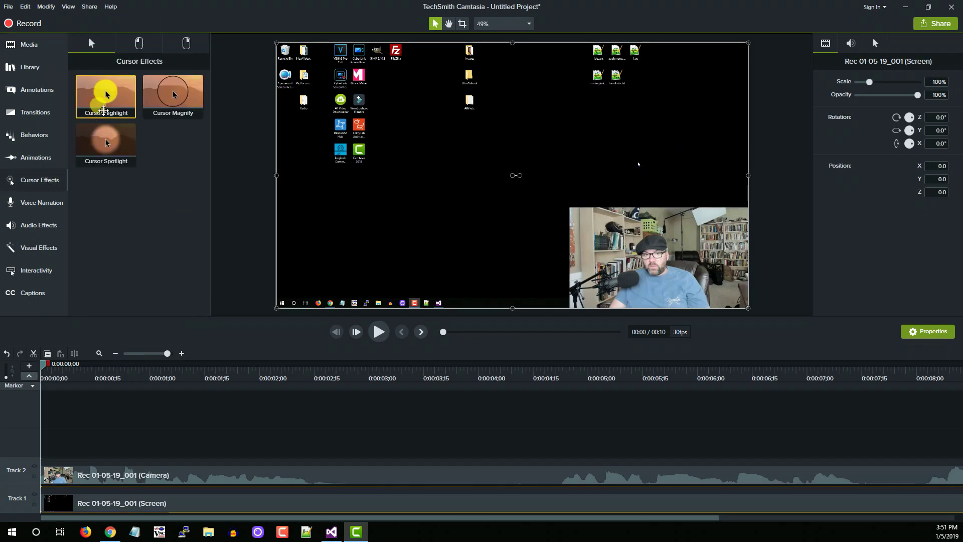
pyautogui.moveTo(102, 110); pyautogui.dragTo(257, 492)
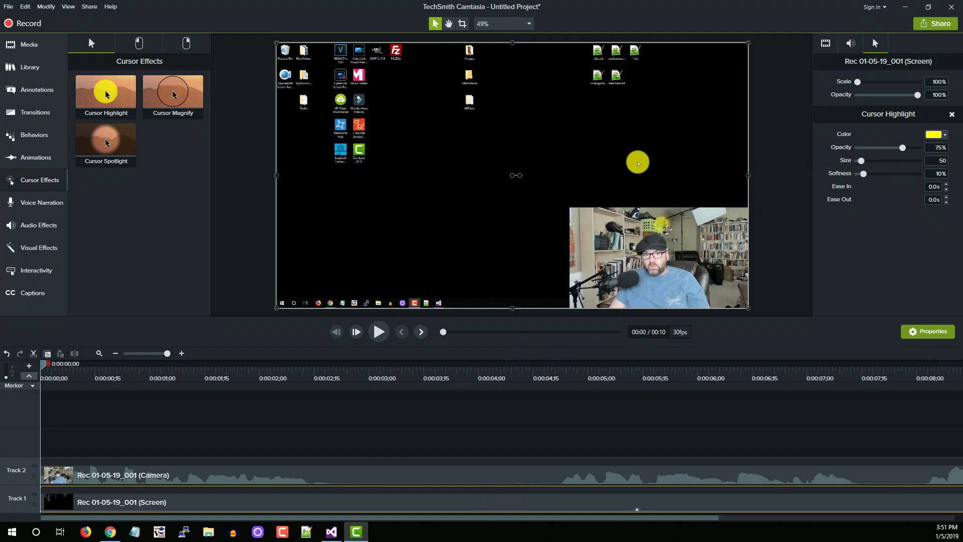
# Step: Try different webcam sizes on the canvas, ending at about 93.4% scale in its lower-right corner
pyautogui.click(667, 231)
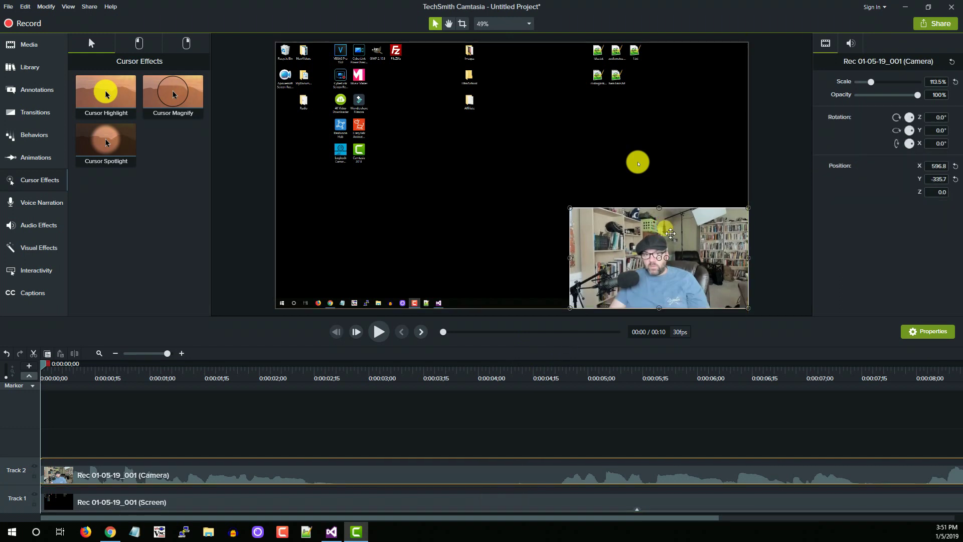
pyautogui.moveTo(672, 231); pyautogui.dragTo(519, 148)
pyautogui.moveTo(604, 130); pyautogui.dragTo(674, 85)
pyautogui.moveTo(632, 126); pyautogui.dragTo(707, 215)
pyautogui.rightClick(644, 210)
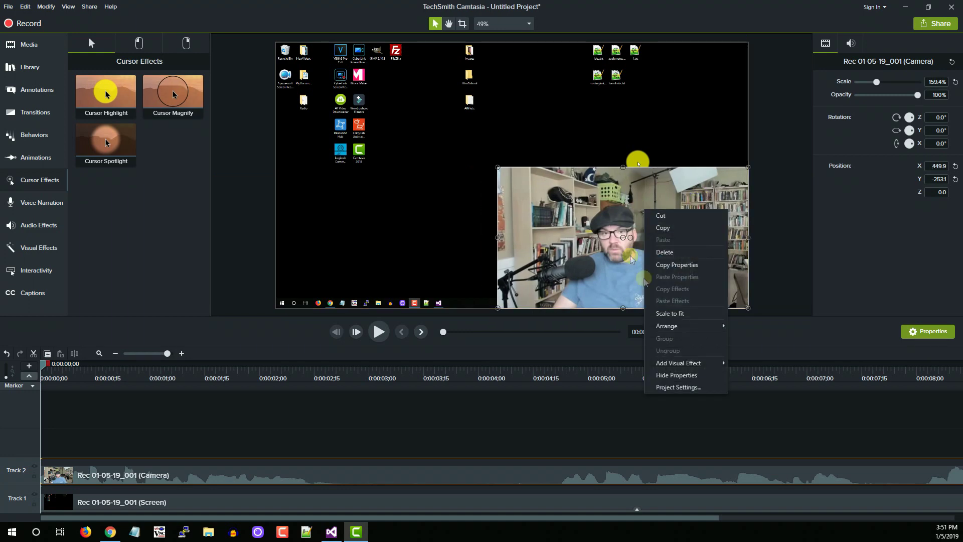
pyautogui.click(507, 187)
pyautogui.moveTo(504, 173); pyautogui.dragTo(607, 241)
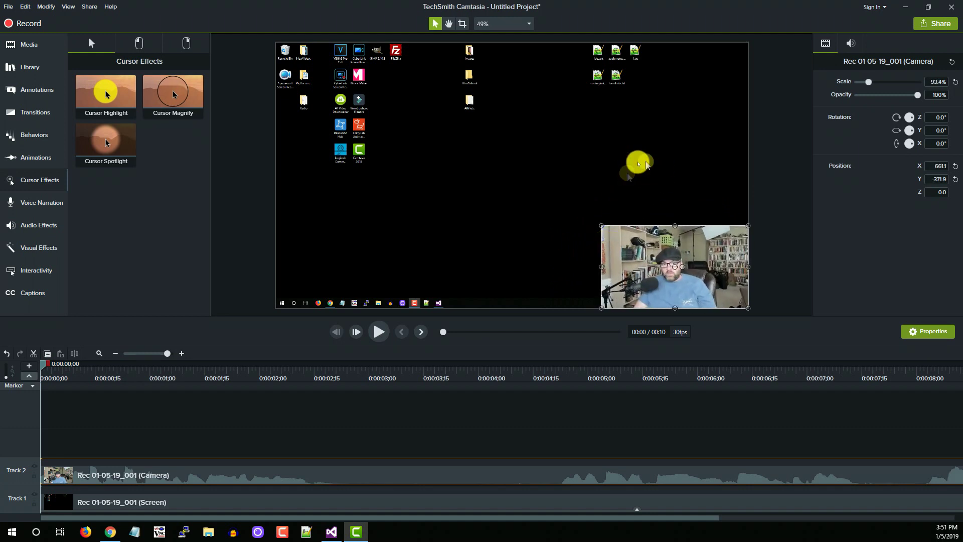
pyautogui.moveTo(917, 96)
pyautogui.mouseDown()
pyautogui.moveTo(896, 97)
pyautogui.moveTo(926, 101)
pyautogui.mouseUp()
# Step: Set the cursor highlight to 57% opacity, size 97 and 0% softness, and preview it with the Cursor Magnify effect added
pyautogui.click(648, 161)
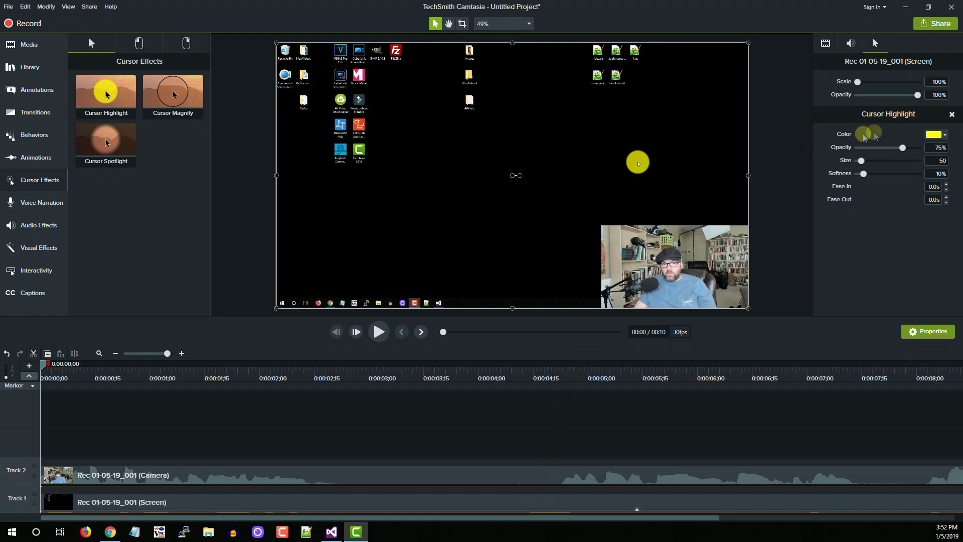
pyautogui.moveTo(903, 150); pyautogui.dragTo(856, 174)
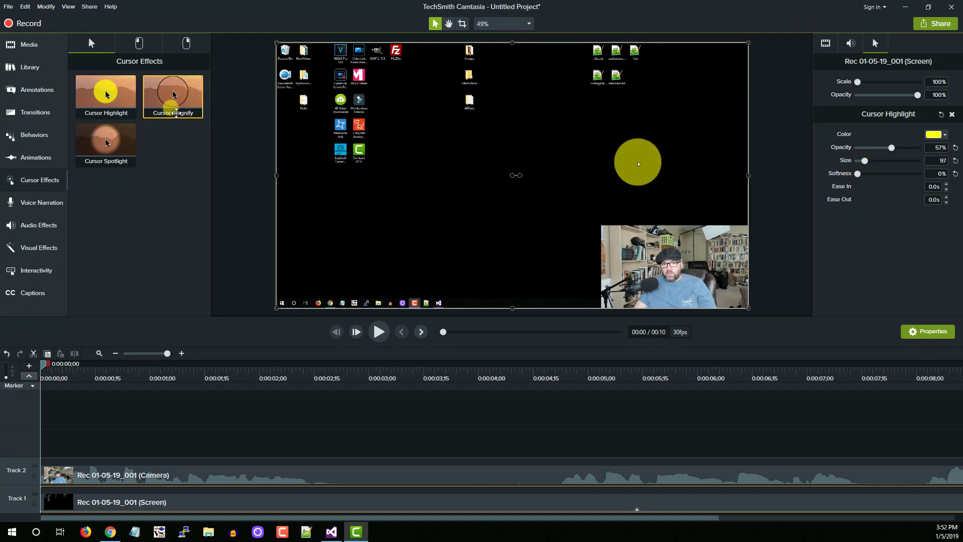
pyautogui.moveTo(176, 114); pyautogui.dragTo(527, 490)
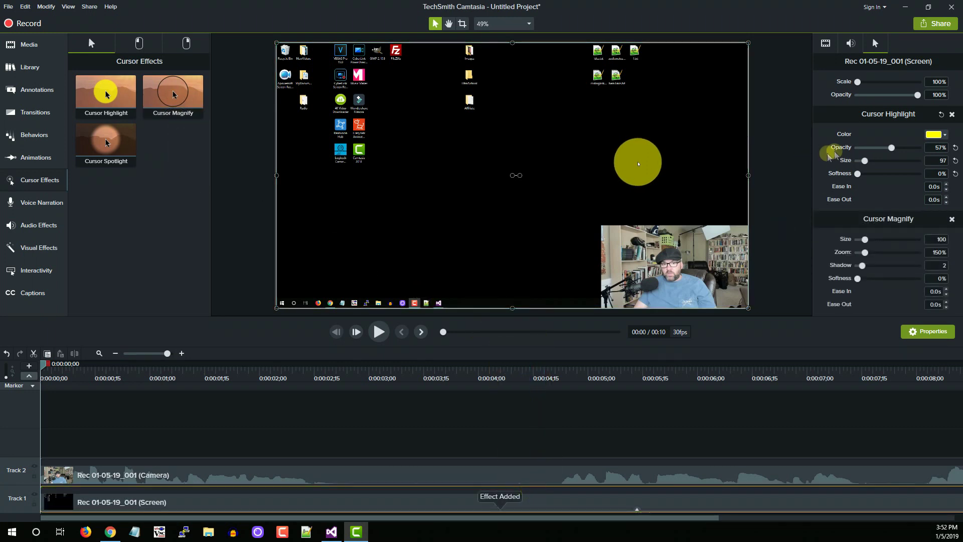
pyautogui.moveTo(896, 151); pyautogui.dragTo(868, 164)
pyautogui.moveTo(661, 176)
pyautogui.mouseDown()
pyautogui.moveTo(667, 194)
pyautogui.moveTo(661, 179)
pyautogui.mouseUp()
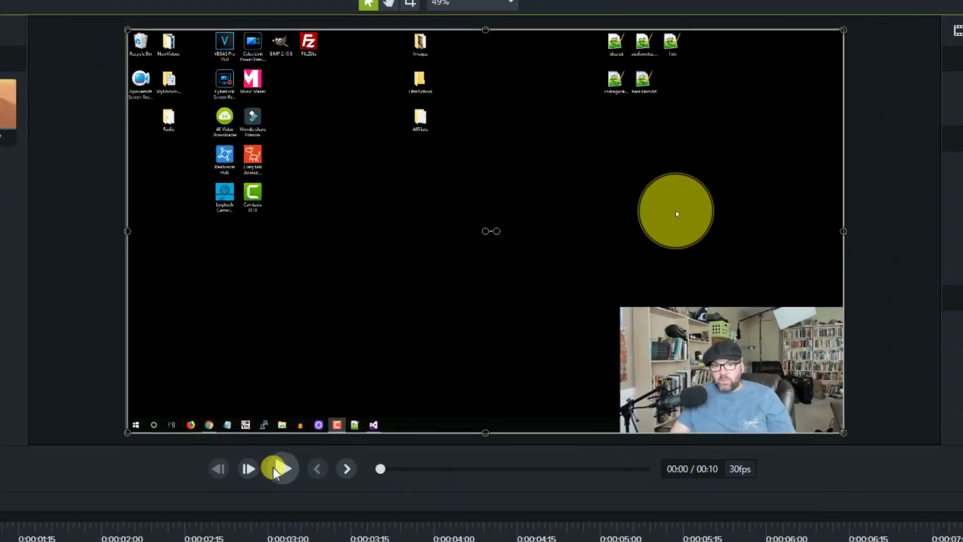
pyautogui.click(274, 470)
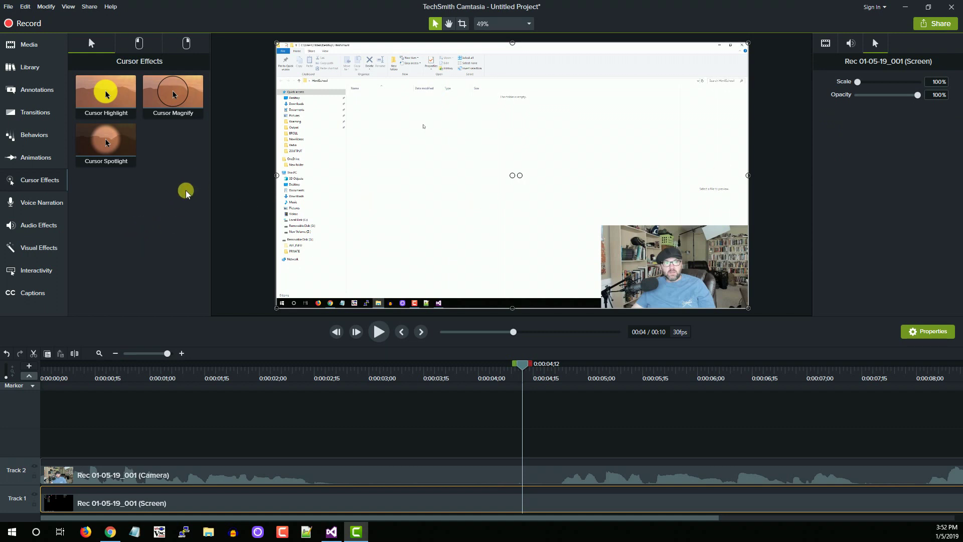
# Step: Group the camera and screen clips on the timeline into a single clip
pyautogui.moveTo(525, 372); pyautogui.dragTo(431, 375)
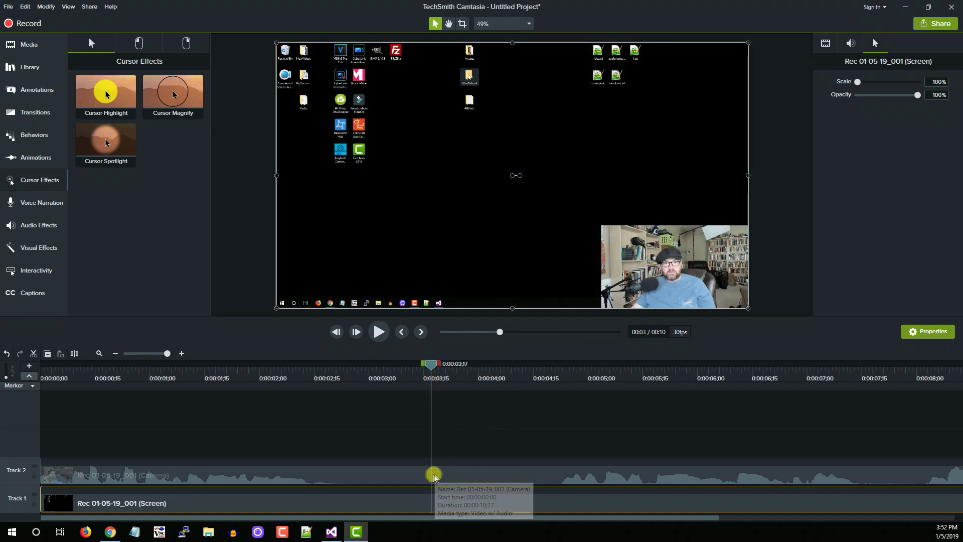
pyautogui.click(440, 476)
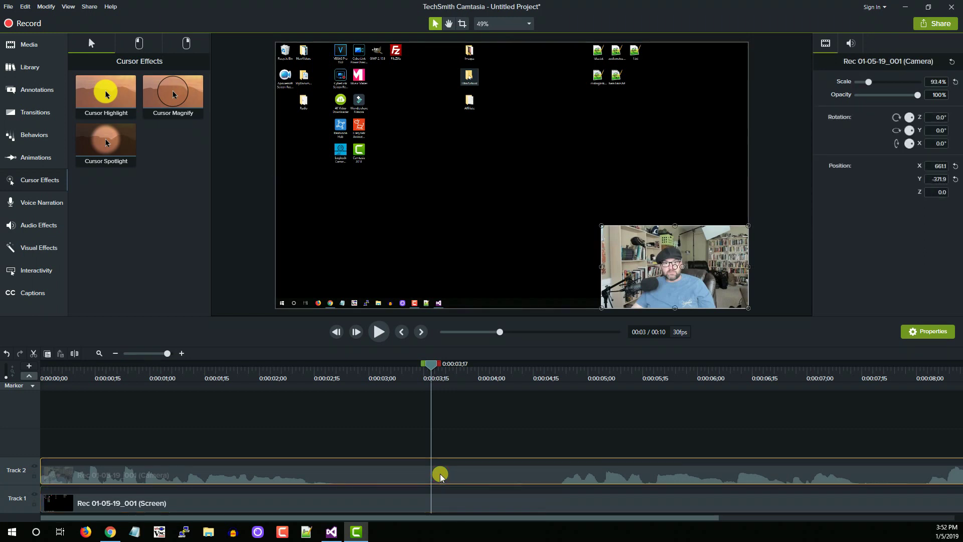
pyautogui.moveTo(440, 476)
pyautogui.mouseDown()
pyautogui.moveTo(580, 469)
pyautogui.moveTo(428, 468)
pyautogui.moveTo(637, 469)
pyautogui.moveTo(427, 472)
pyautogui.mouseUp()
pyautogui.keyDown('ctrl'); pyautogui.click(423, 502); pyautogui.keyUp('ctrl')
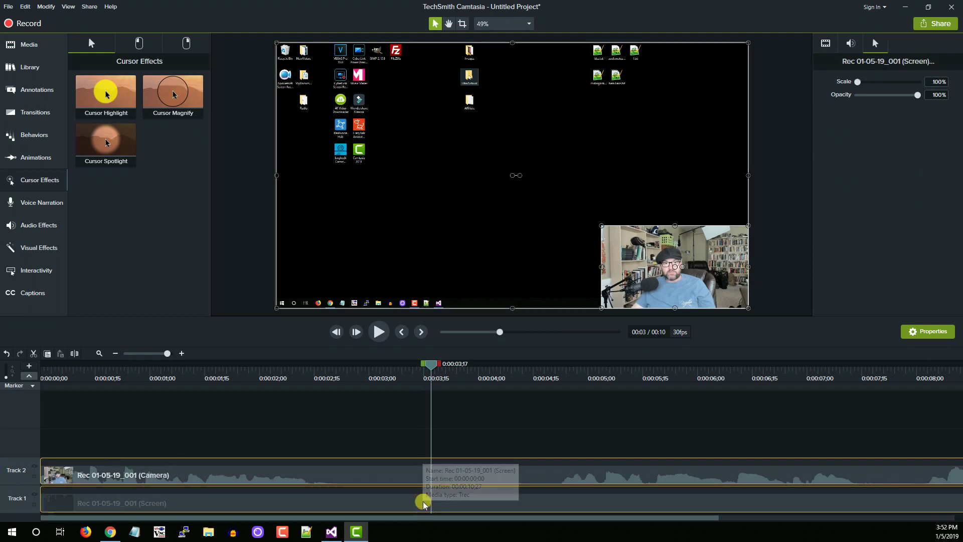
pyautogui.keyDown('ctrl'); pyautogui.click(458, 476); pyautogui.keyUp('ctrl')
pyautogui.keyDown('ctrl'); pyautogui.click(458, 475); pyautogui.keyUp('ctrl')
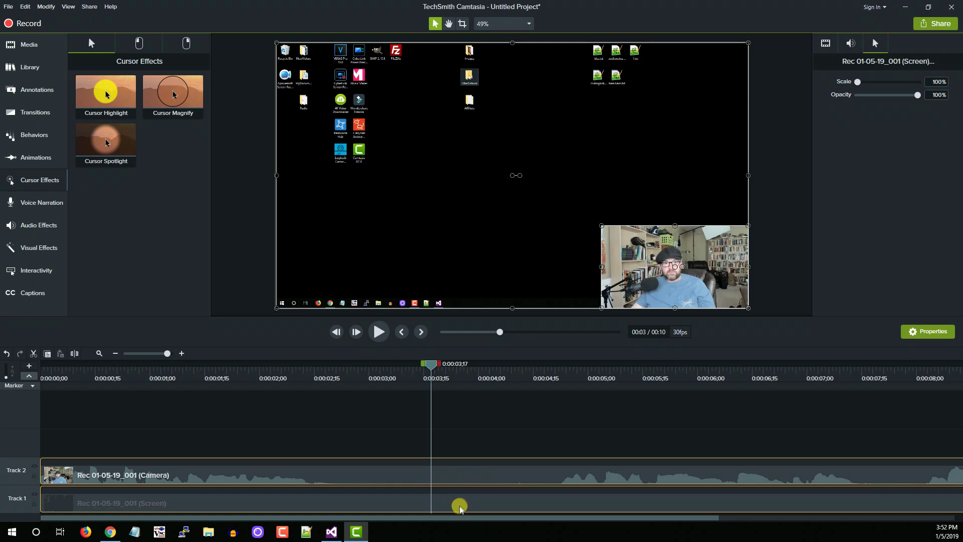
pyautogui.rightClick(463, 473)
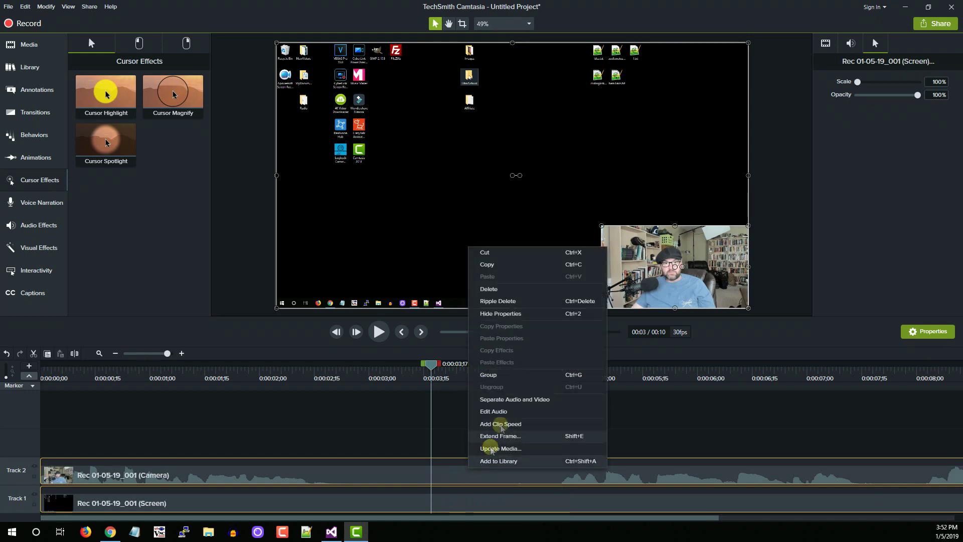
pyautogui.click(518, 376)
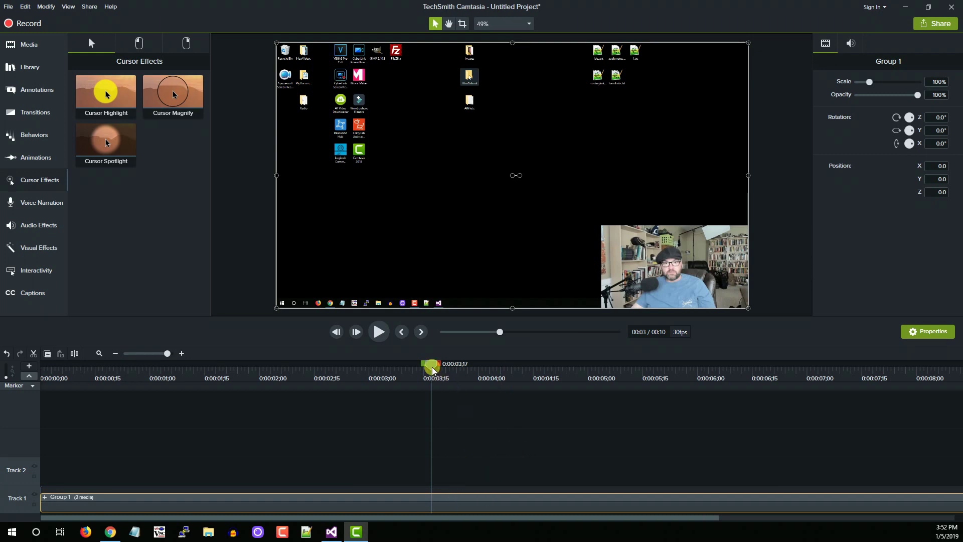
# Step: Split the grouped clip at 0:00:04;21 on the timeline
pyautogui.moveTo(432, 365)
pyautogui.mouseDown()
pyautogui.moveTo(458, 364)
pyautogui.moveTo(425, 366)
pyautogui.mouseUp()
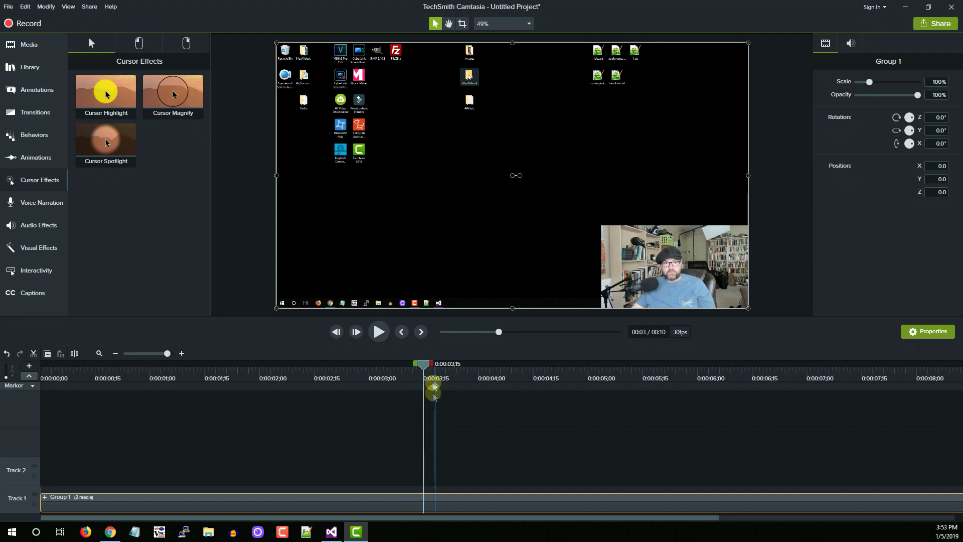
pyautogui.moveTo(424, 369); pyautogui.dragTo(555, 380)
pyautogui.press('s')
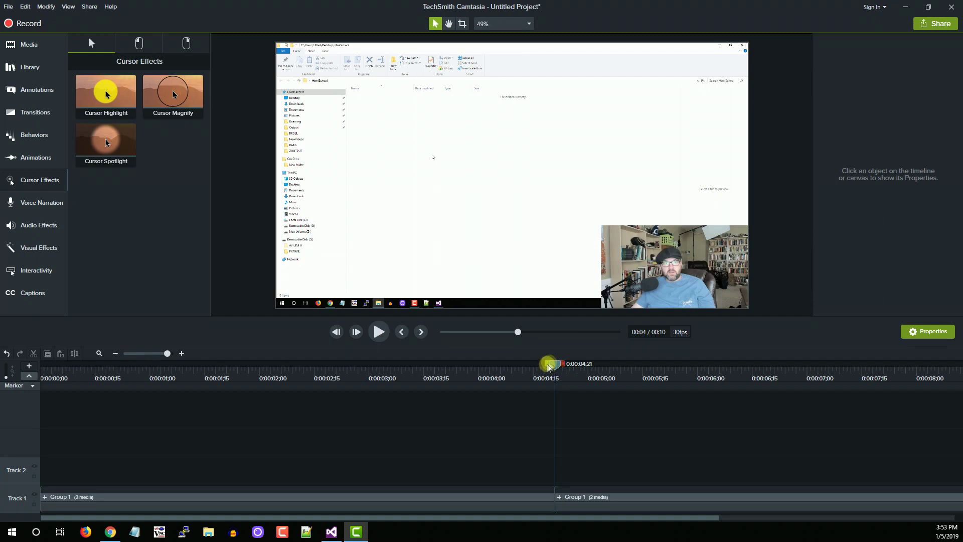
# Step: Split the grouped clip at 0:00:04;15, delete the short piece after the split, and slide the following clip against the first to close the gap
pyautogui.moveTo(554, 364); pyautogui.dragTo(532, 368)
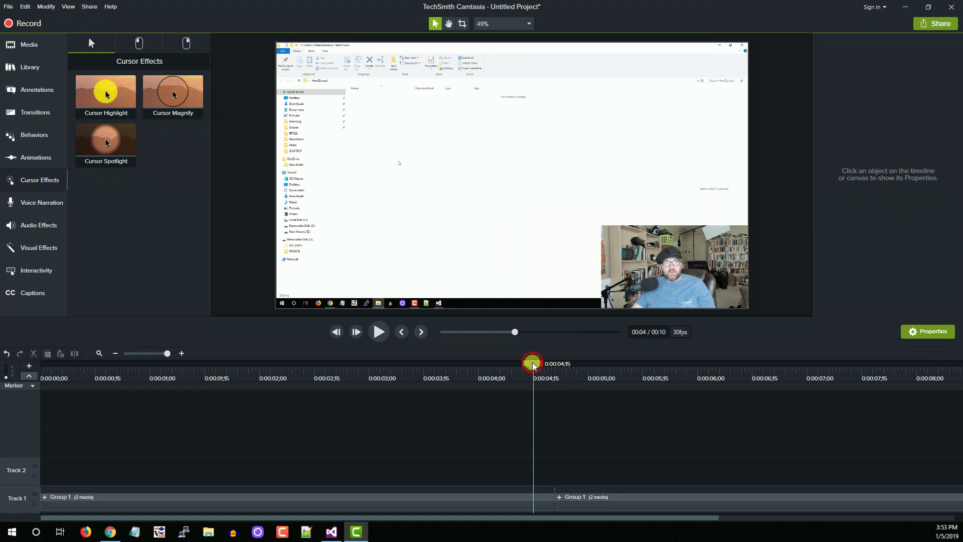
pyautogui.click(535, 499)
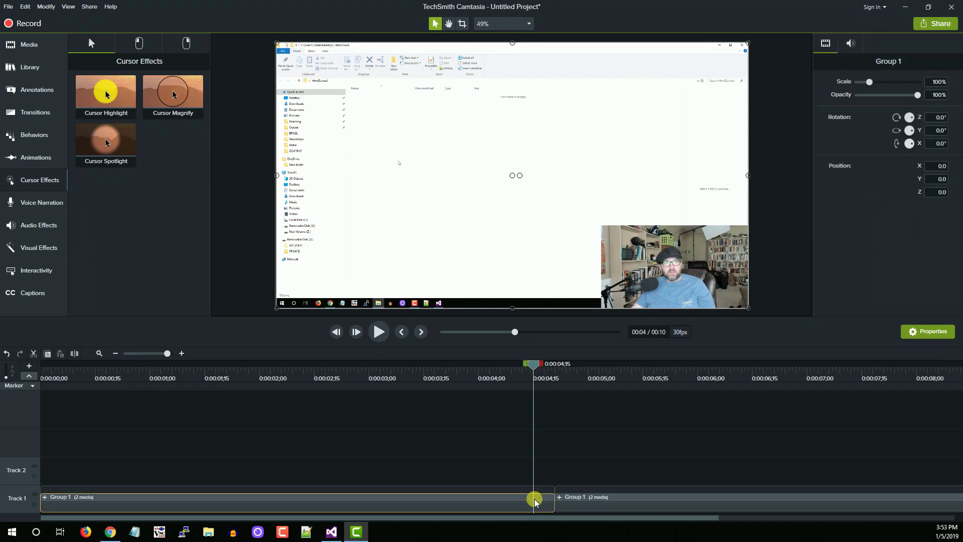
pyautogui.press('s')
pyautogui.click(549, 503)
pyautogui.press('Delete')
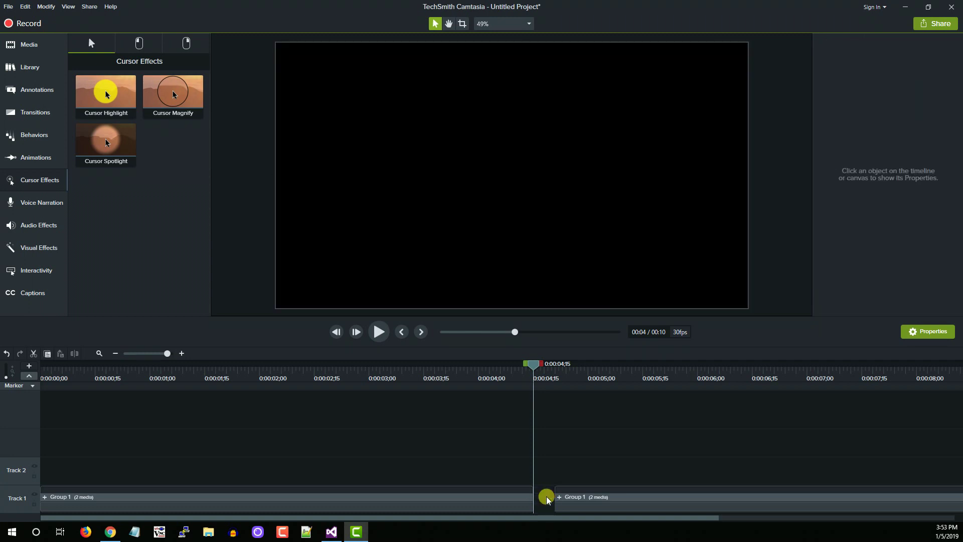
pyautogui.moveTo(590, 506); pyautogui.dragTo(557, 509)
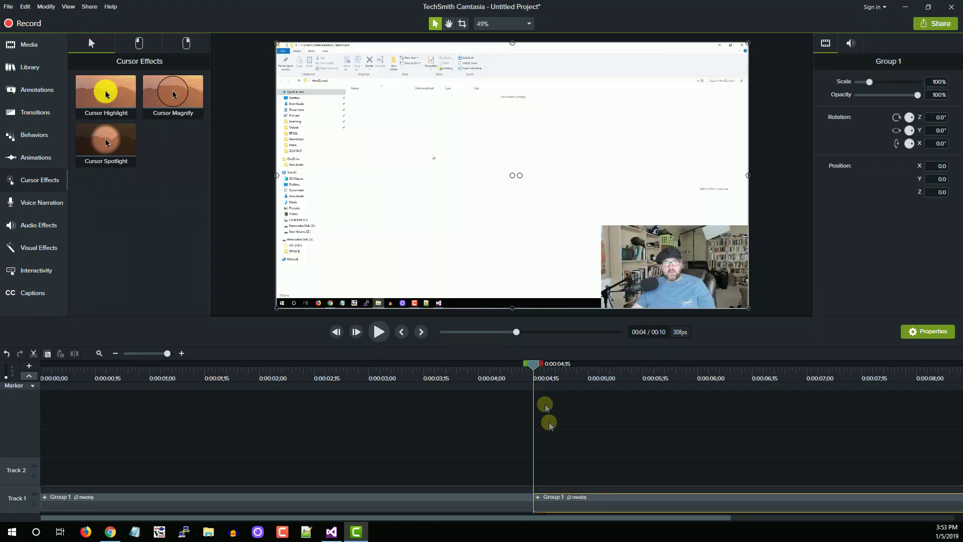
# Step: Delete the timeline range from 0:00:03;29 to 0:00:04;15 and move the second clip back against the first to close the gap
pyautogui.moveTo(526, 364); pyautogui.dragTo(474, 366)
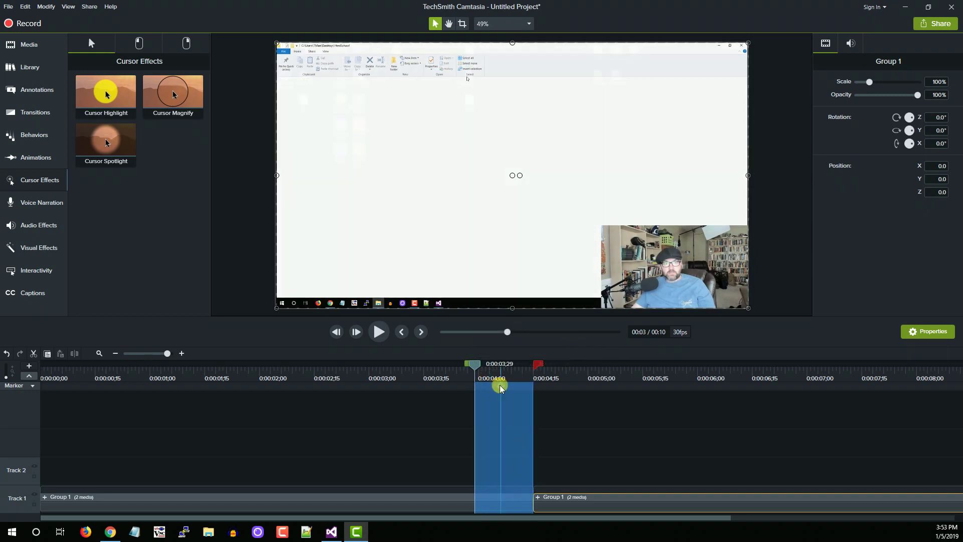
pyautogui.press('Delete')
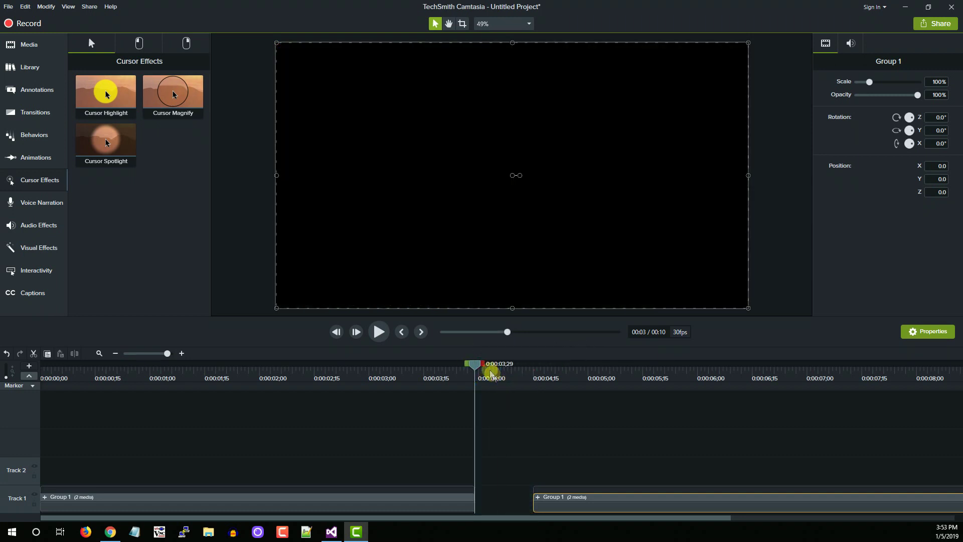
pyautogui.moveTo(484, 367)
pyautogui.mouseDown()
pyautogui.moveTo(584, 375)
pyautogui.moveTo(533, 381)
pyautogui.moveTo(479, 365)
pyautogui.mouseUp()
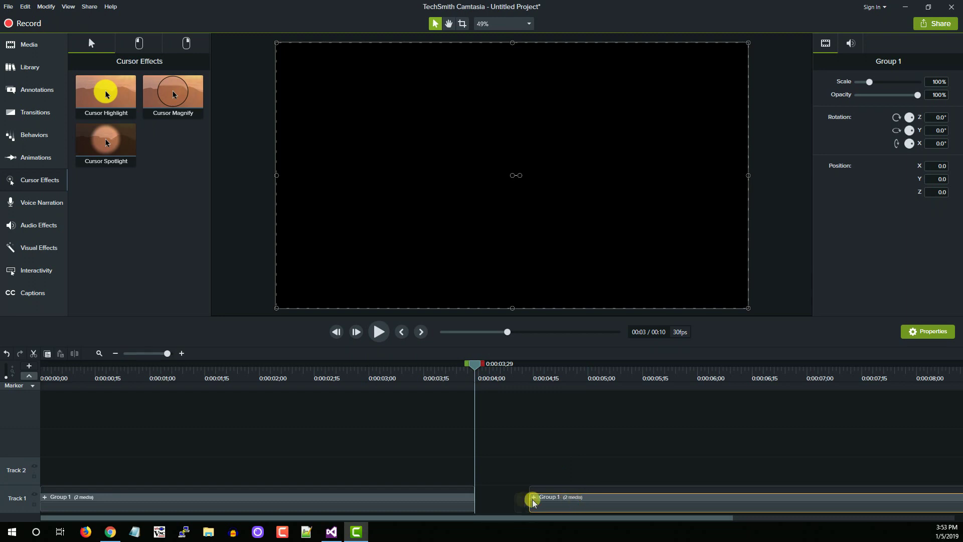
pyautogui.moveTo(531, 499); pyautogui.dragTo(506, 499)
# Step: Select the range from 0:00:03;29 to 0:00:04;20 and cut it so the remaining footage closes up
pyautogui.moveTo(483, 367); pyautogui.dragTo(544, 381)
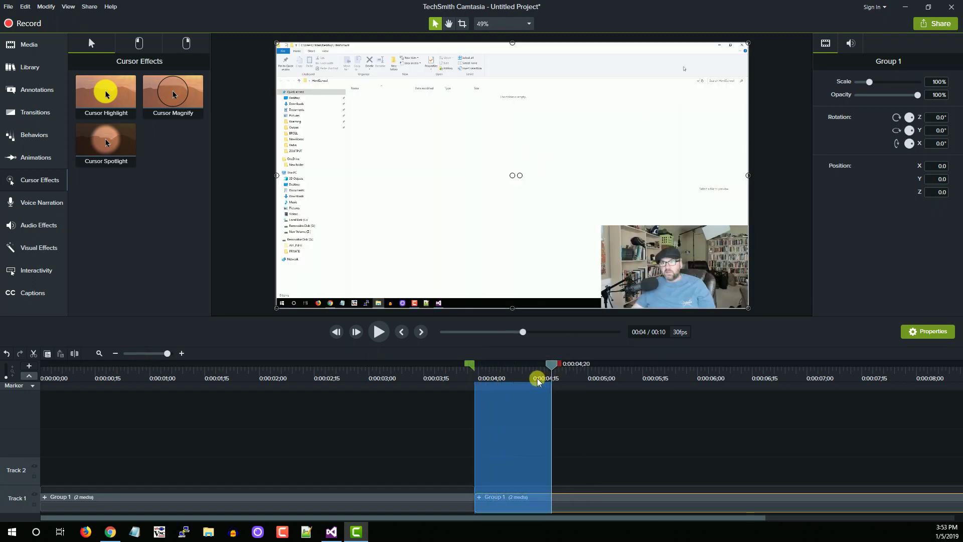
pyautogui.hotkey('ctrl', 'x')
pyautogui.click(574, 500)
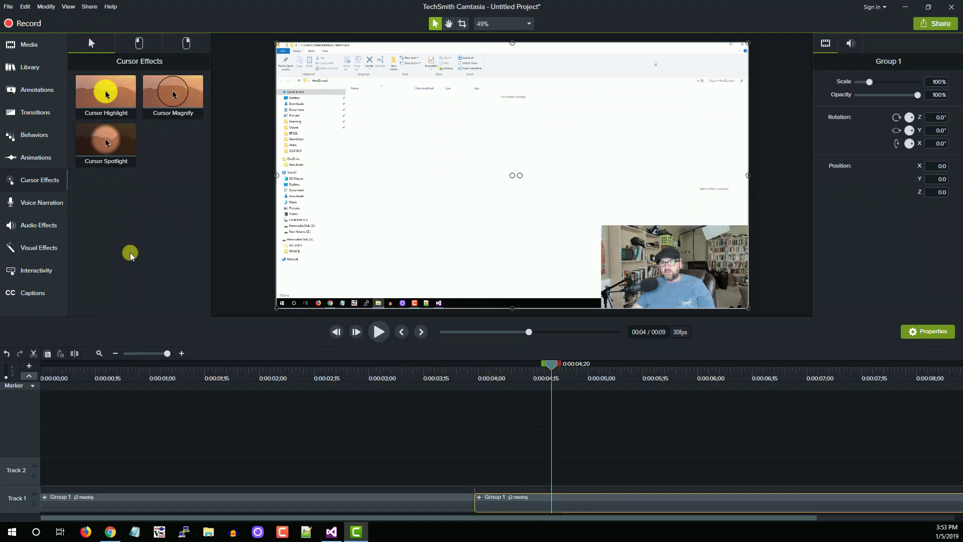
# Step: Add a caption reading "My Caption" at 0:00:04;20 and shorten its clip on Track 2 to end well before the footage does
pyautogui.click(37, 294)
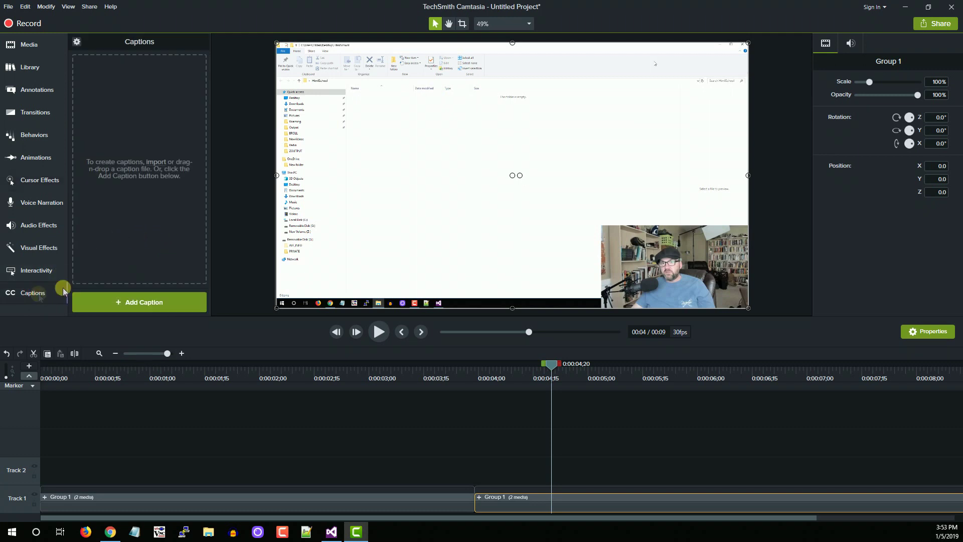
pyautogui.click(131, 299)
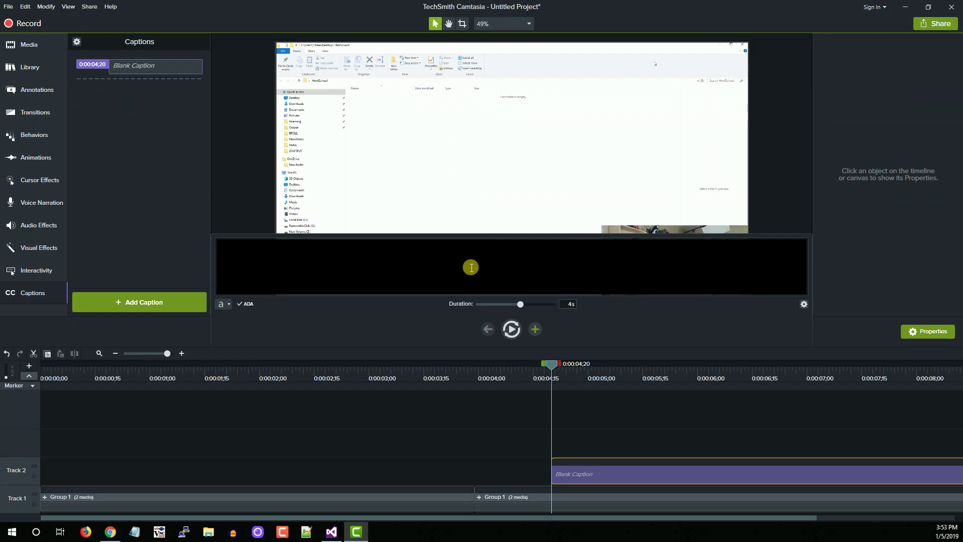
pyautogui.write('My Caption')
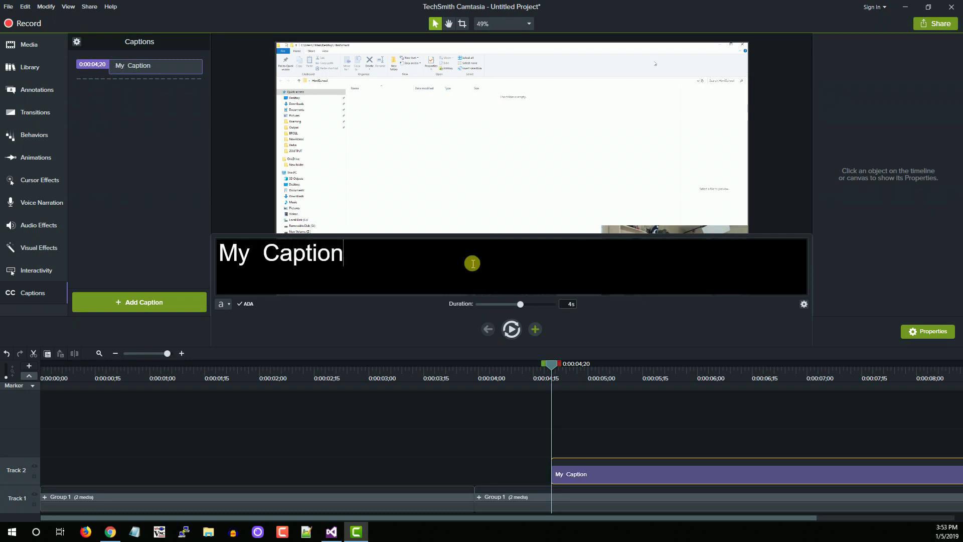
pyautogui.press('Return')
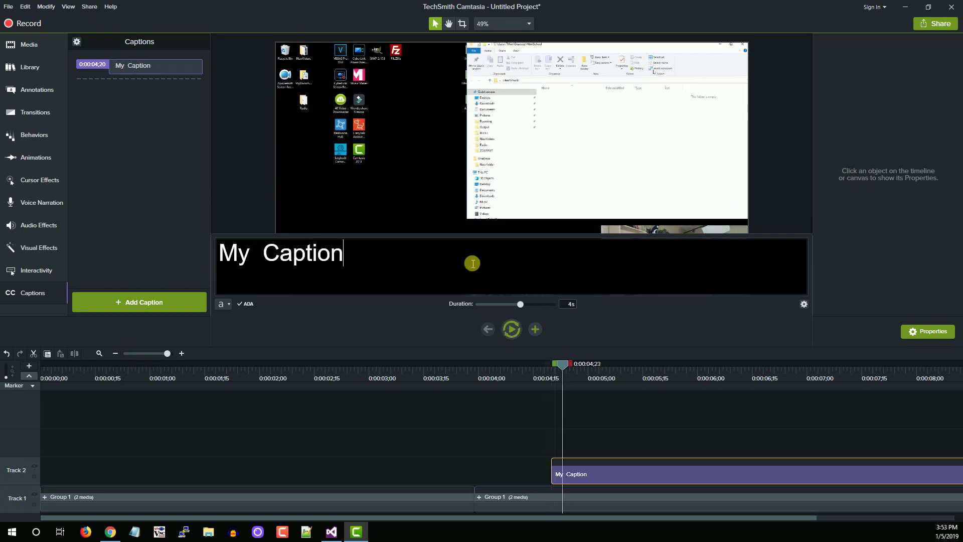
pyautogui.moveTo(818, 474); pyautogui.dragTo(470, 471)
pyautogui.click(496, 153)
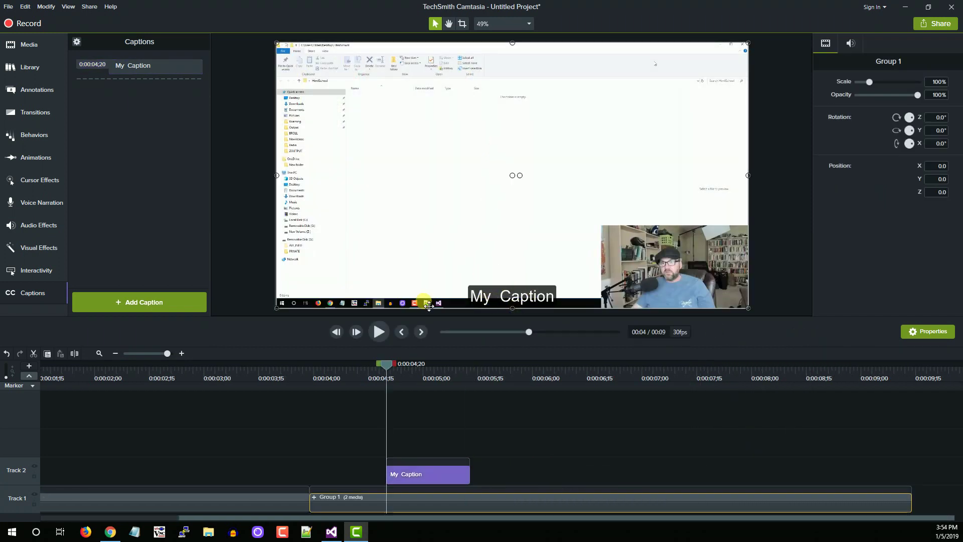
# Step: Play the footage from 0:00:04;13 to preview the caption
pyautogui.click(362, 367)
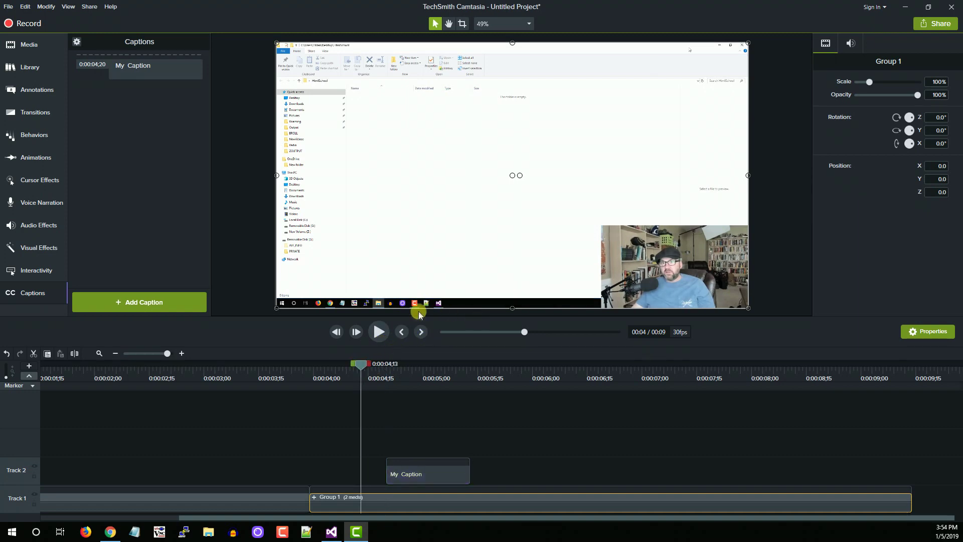
pyautogui.click(379, 332)
pyautogui.click(380, 332)
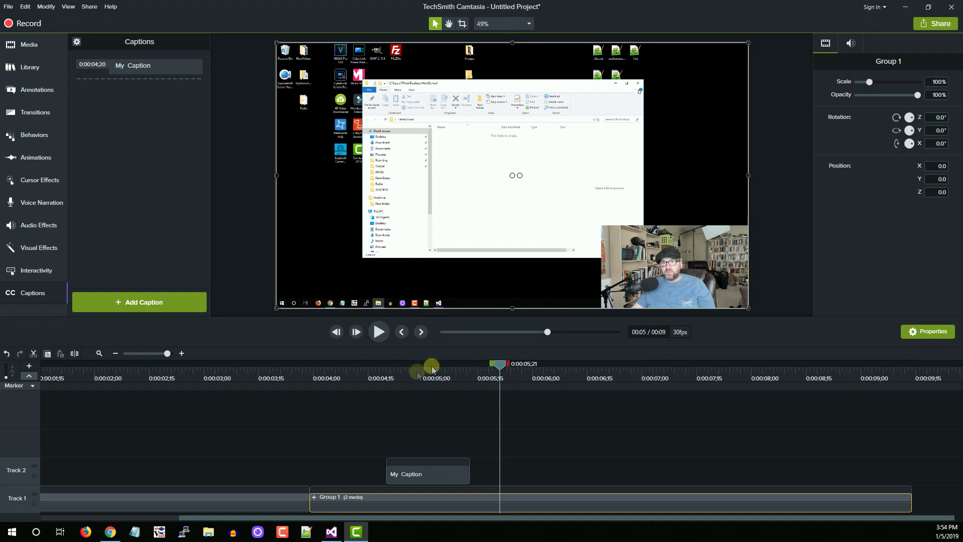
# Step: Place a Basic-style plain text callout on the canvas, enlarge its box, and change its text to "HI ITS ME"
pyautogui.click(23, 90)
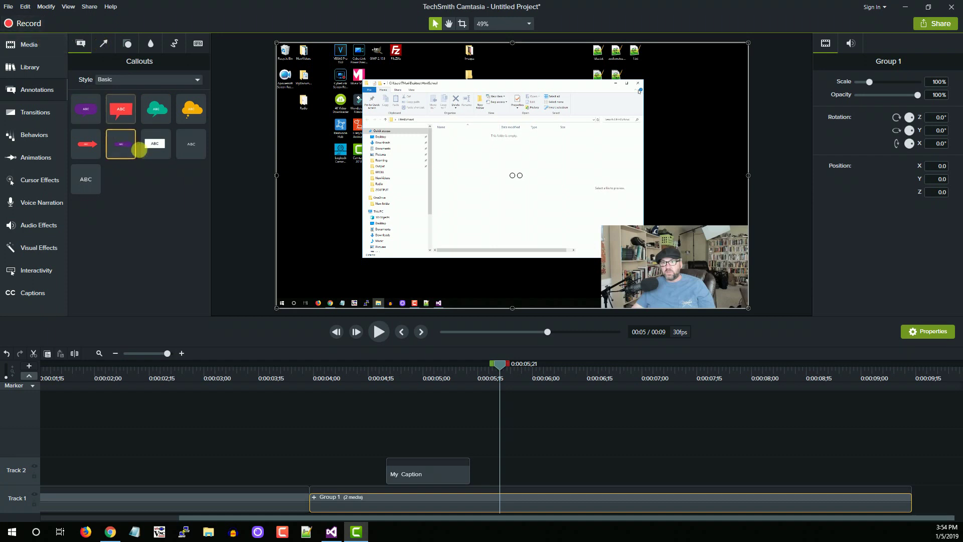
pyautogui.moveTo(89, 187); pyautogui.dragTo(449, 182)
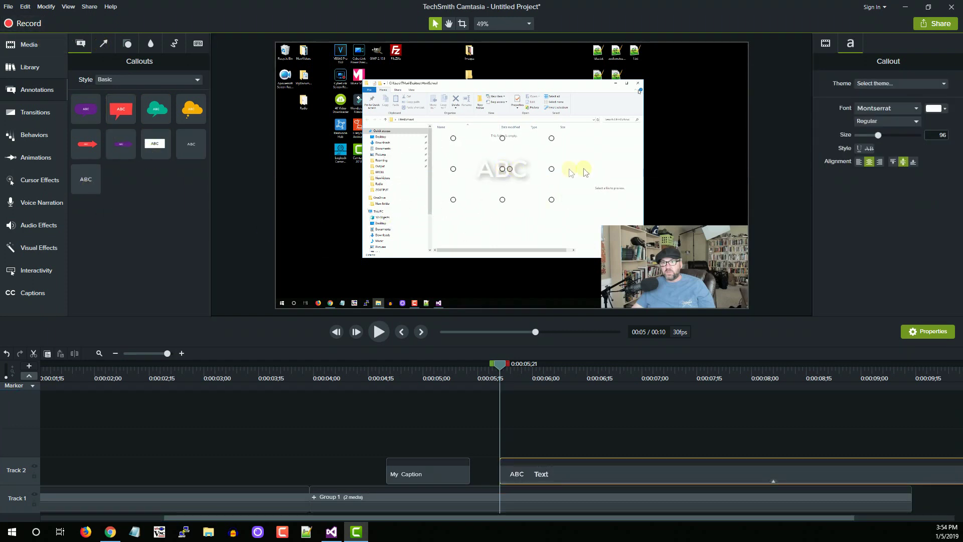
pyautogui.moveTo(581, 130); pyautogui.dragTo(670, 99)
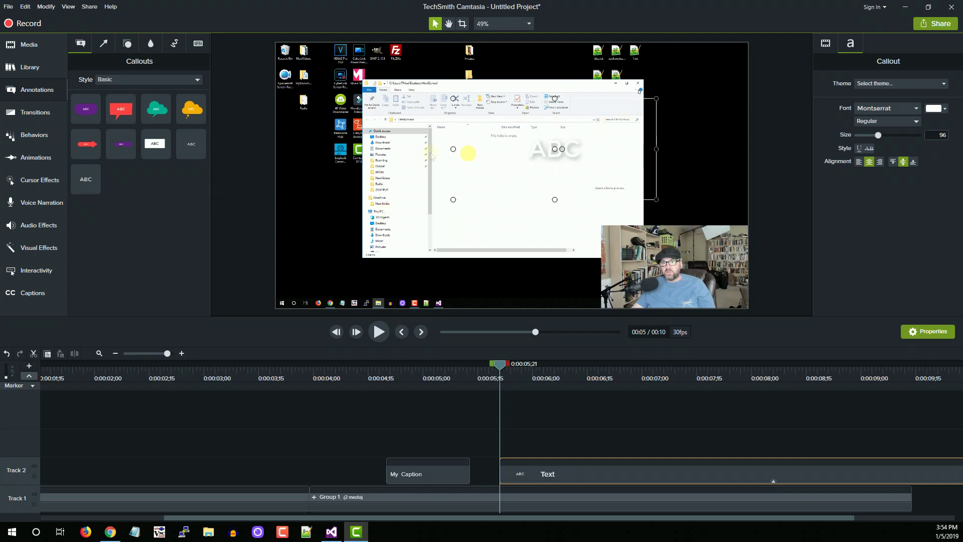
pyautogui.doubleClick(542, 155)
pyautogui.write('HI ITS ME')
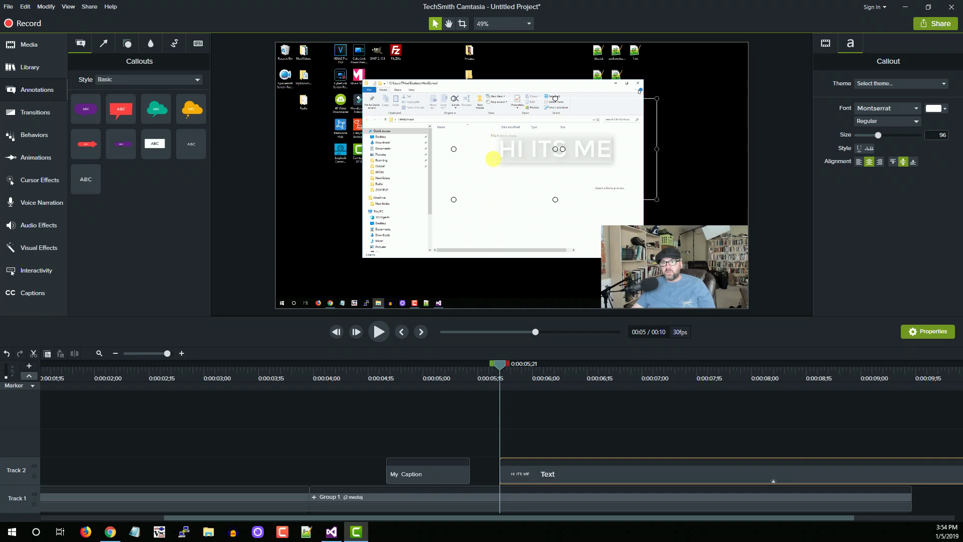
# Step: Set the callout's font size to 175 and its font color to black (#000000)
pyautogui.rightClick(561, 485)
pyautogui.click(542, 474)
pyautogui.moveTo(879, 135); pyautogui.dragTo(892, 135)
pyautogui.click(945, 109)
pyautogui.moveTo(871, 187); pyautogui.dragTo(851, 210)
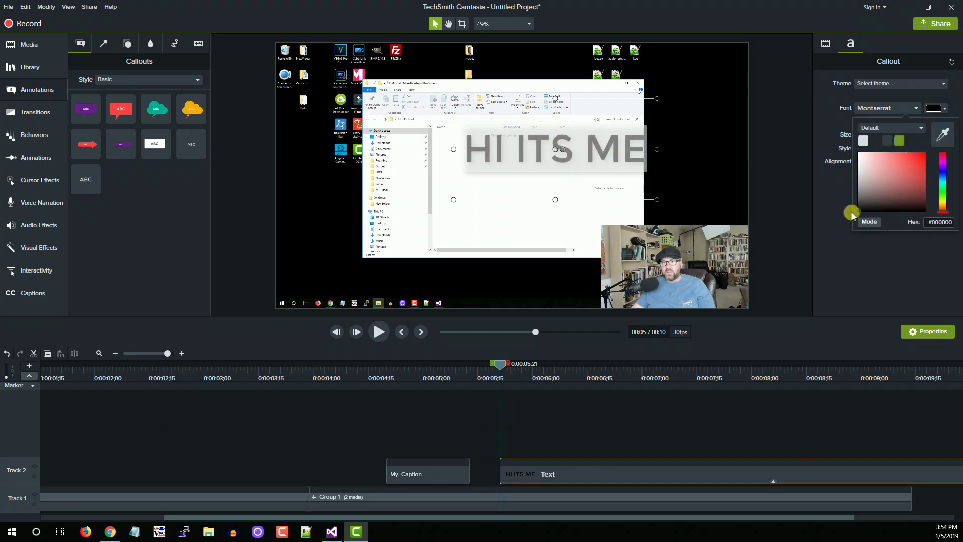
pyautogui.click(942, 175)
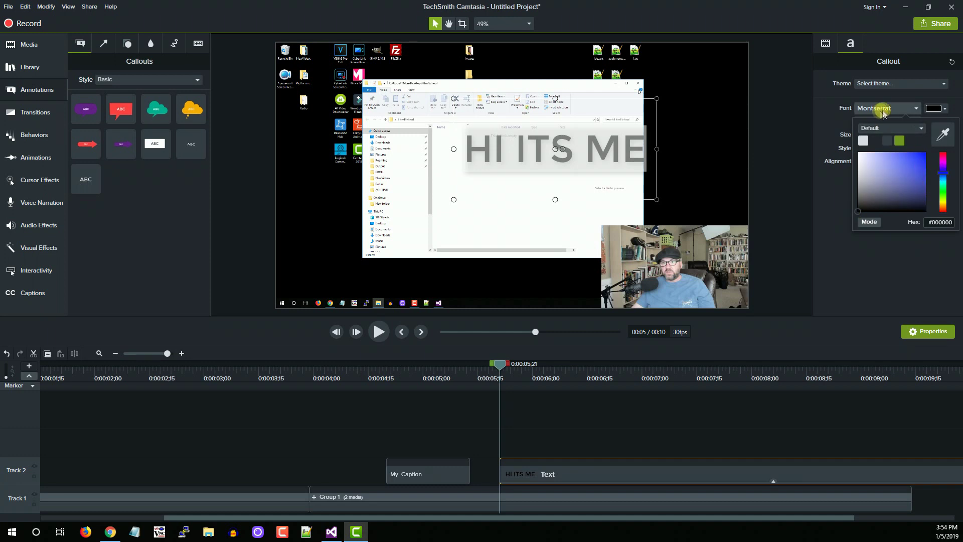
pyautogui.click(945, 109)
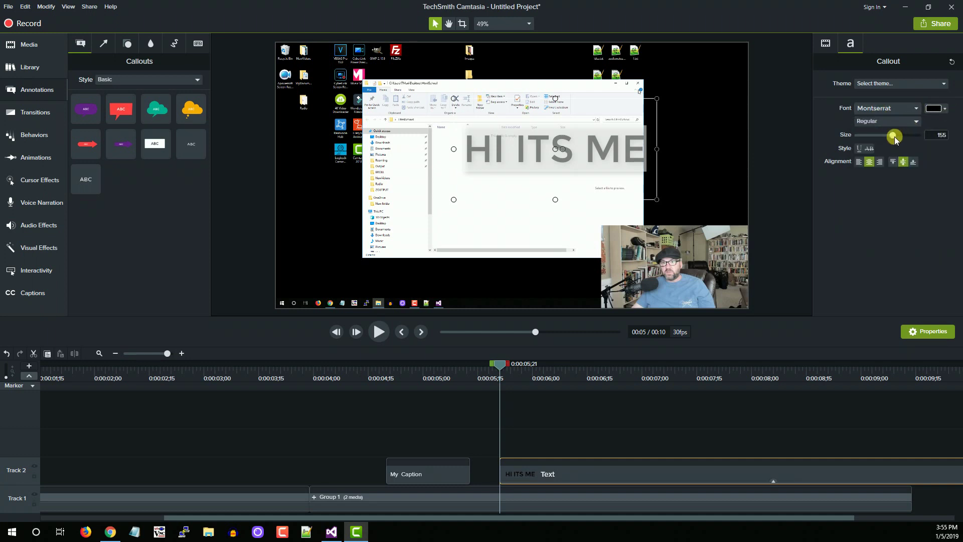
pyautogui.moveTo(894, 136); pyautogui.dragTo(898, 135)
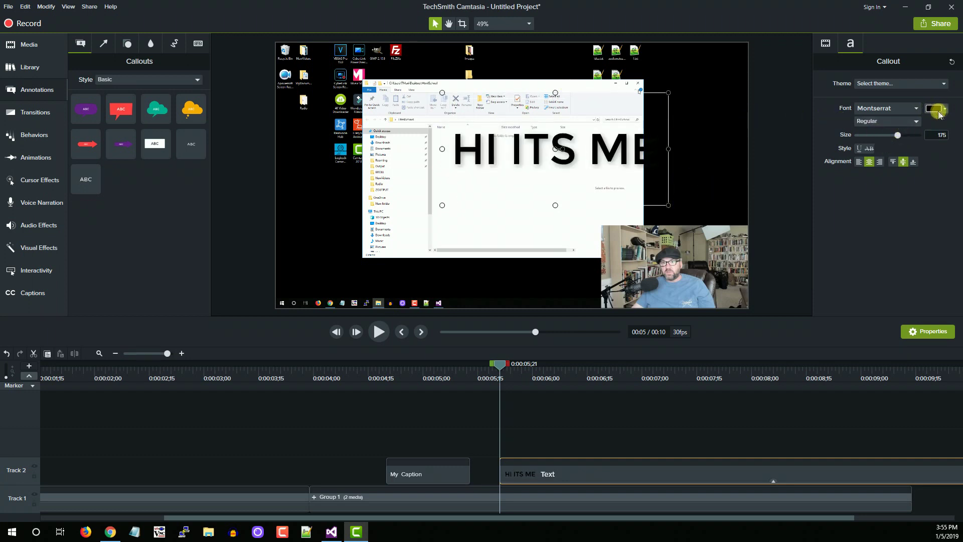
# Step: Change the callout's font color to blue #3000FF
pyautogui.click(944, 111)
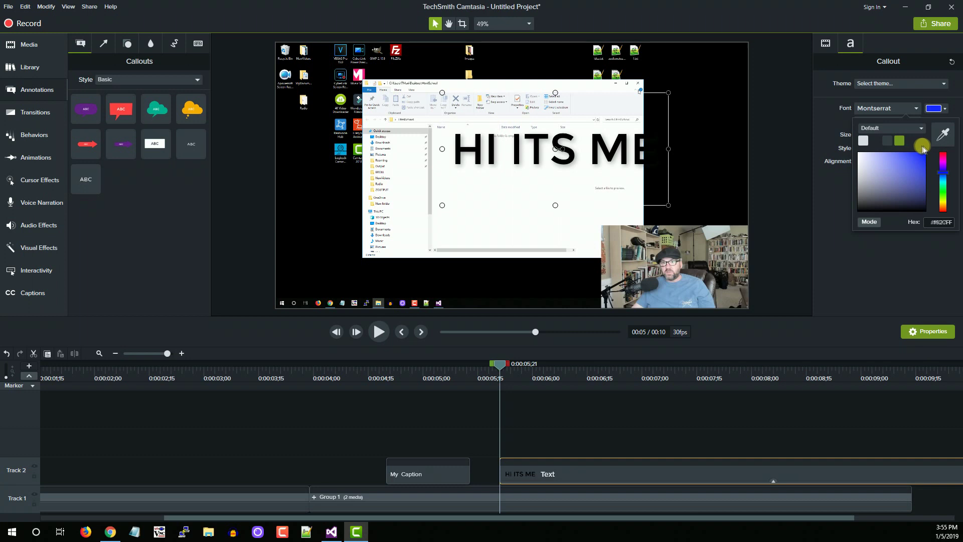
pyautogui.click(687, 192)
pyautogui.click(602, 177)
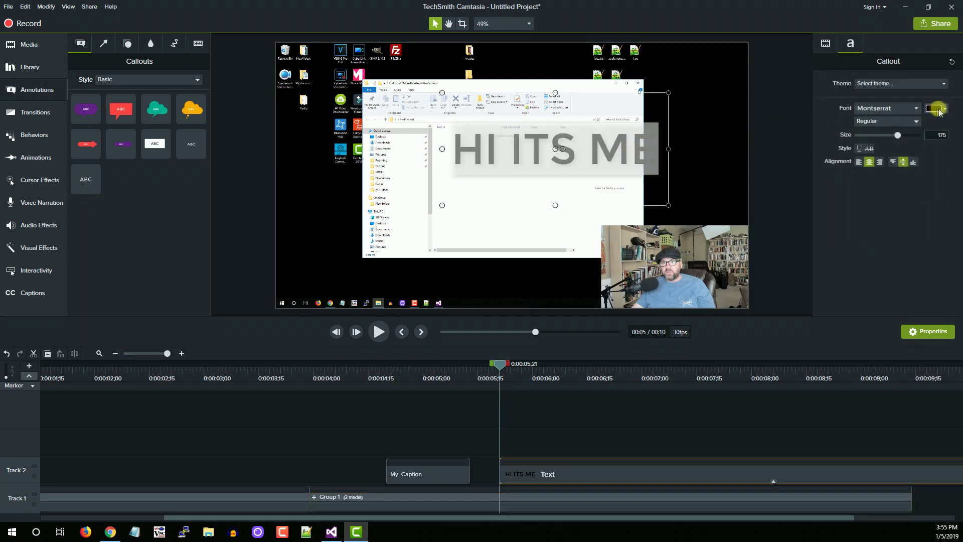
pyautogui.click(946, 109)
pyautogui.click(943, 169)
pyautogui.click(882, 168)
pyautogui.moveTo(883, 171); pyautogui.dragTo(938, 131)
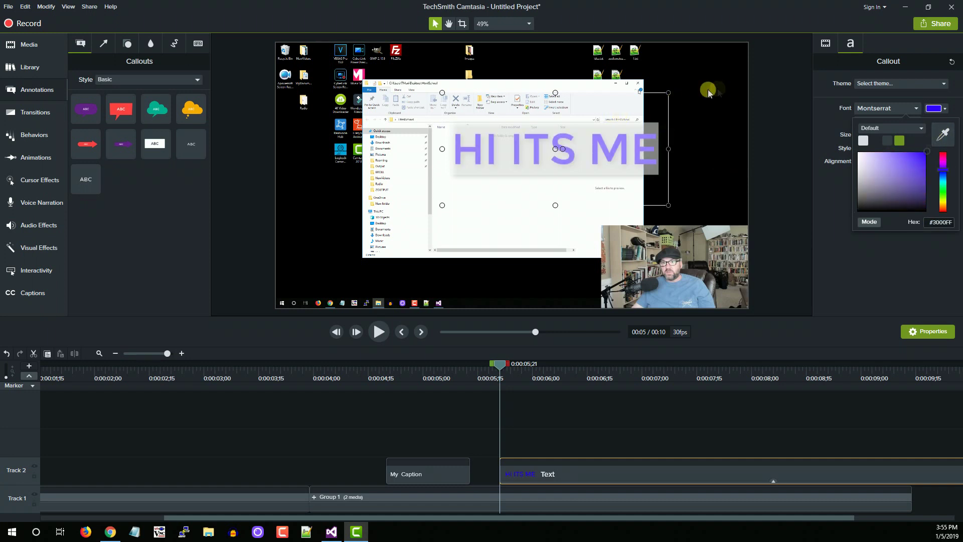
pyautogui.click(677, 82)
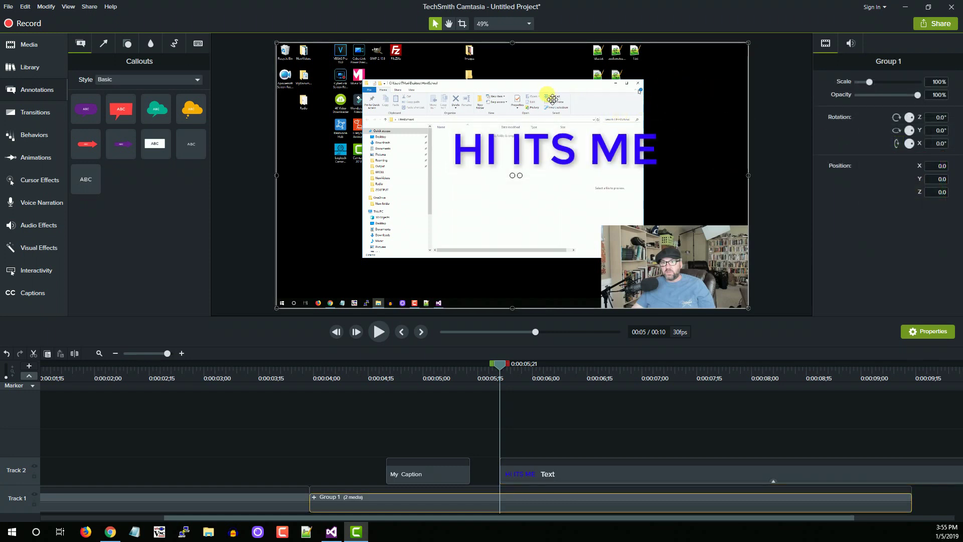
# Step: Move the "HI ITS ME" callout slightly up on the canvas while keeping the grouped clip at position 0, 0
pyautogui.moveTo(555, 92)
pyautogui.mouseDown()
pyautogui.moveTo(510, 97)
pyautogui.moveTo(559, 98)
pyautogui.mouseUp()
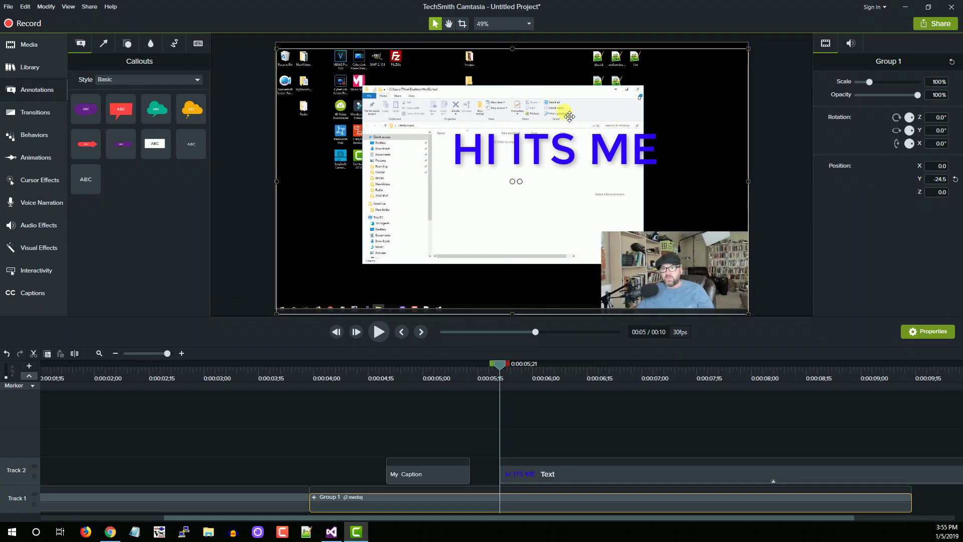
pyautogui.moveTo(670, 90); pyautogui.dragTo(674, 85)
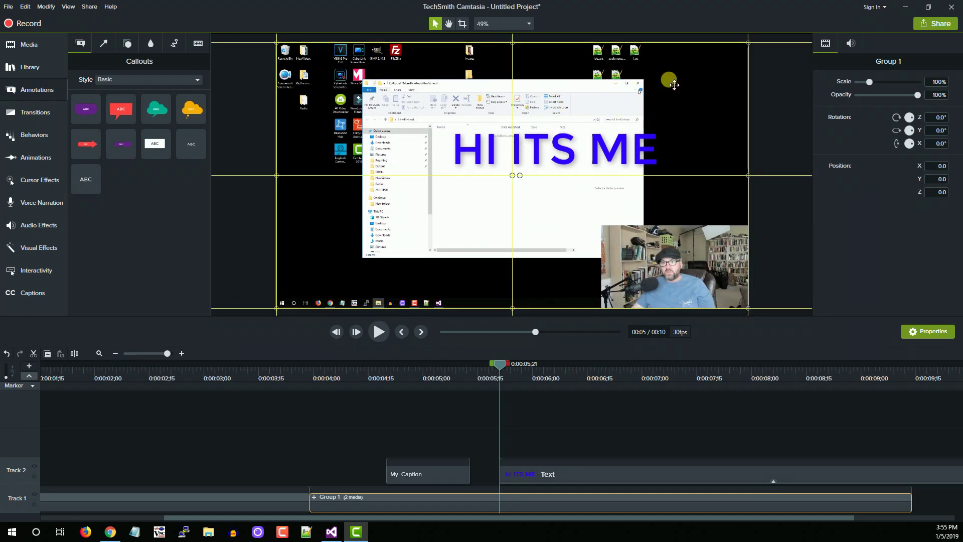
pyautogui.click(772, 98)
pyautogui.click(581, 150)
pyautogui.moveTo(581, 150); pyautogui.dragTo(594, 134)
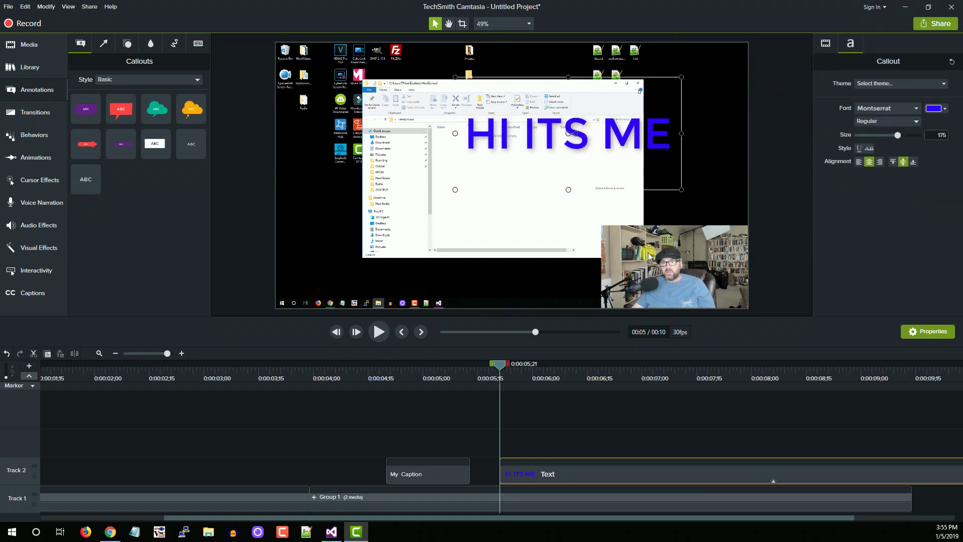
pyautogui.click(672, 254)
pyautogui.click(796, 206)
pyautogui.click(668, 262)
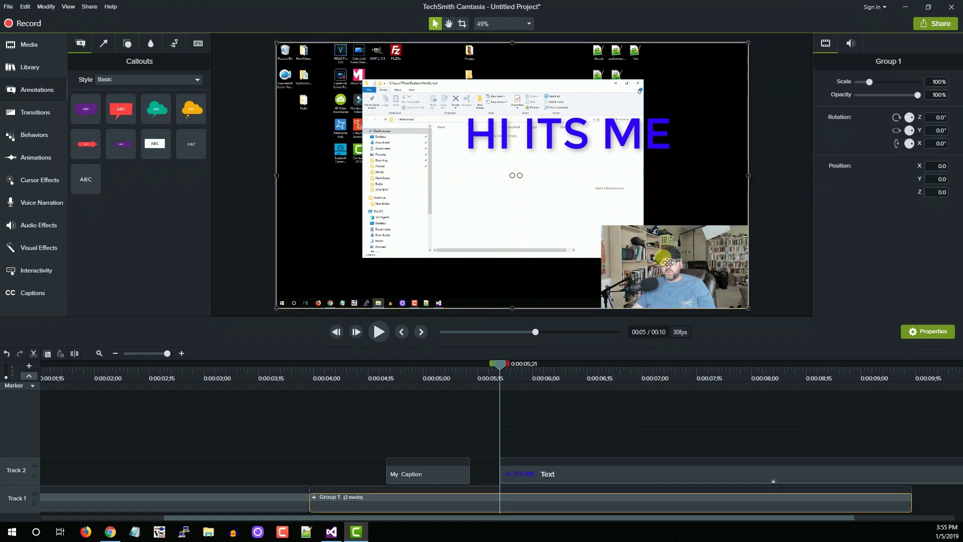
pyautogui.click(569, 474)
pyautogui.click(642, 275)
pyautogui.click(616, 470)
pyautogui.click(601, 236)
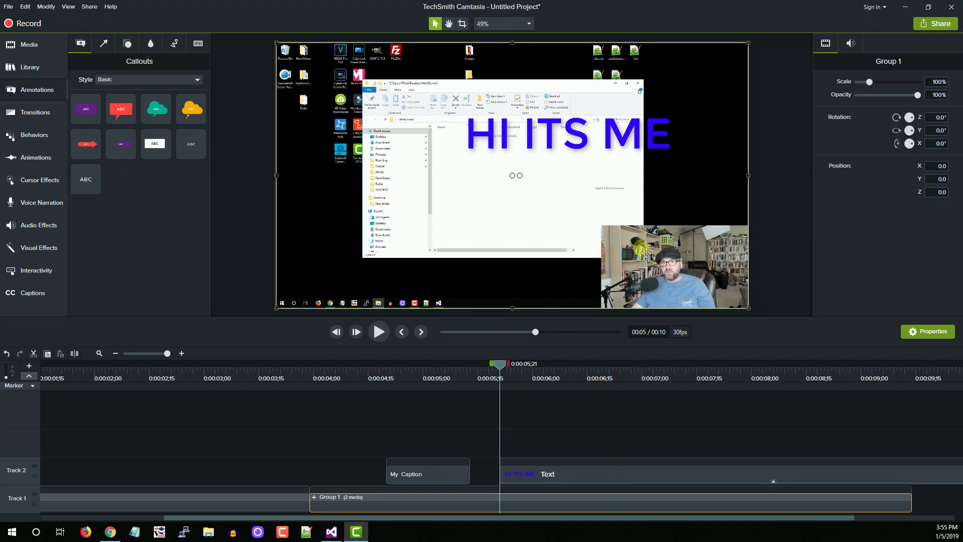
# Step: Center the "HI ITS ME" callout horizontally in the upper part of the canvas and move the playhead to 0:00:07;08
pyautogui.click(538, 133)
pyautogui.moveTo(563, 131); pyautogui.dragTo(501, 147)
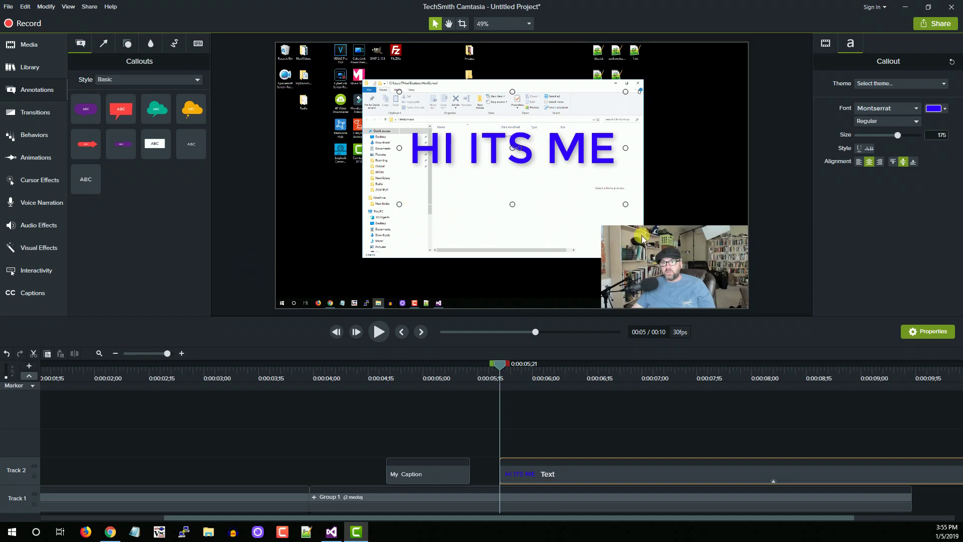
pyautogui.moveTo(502, 366); pyautogui.dragTo(672, 365)
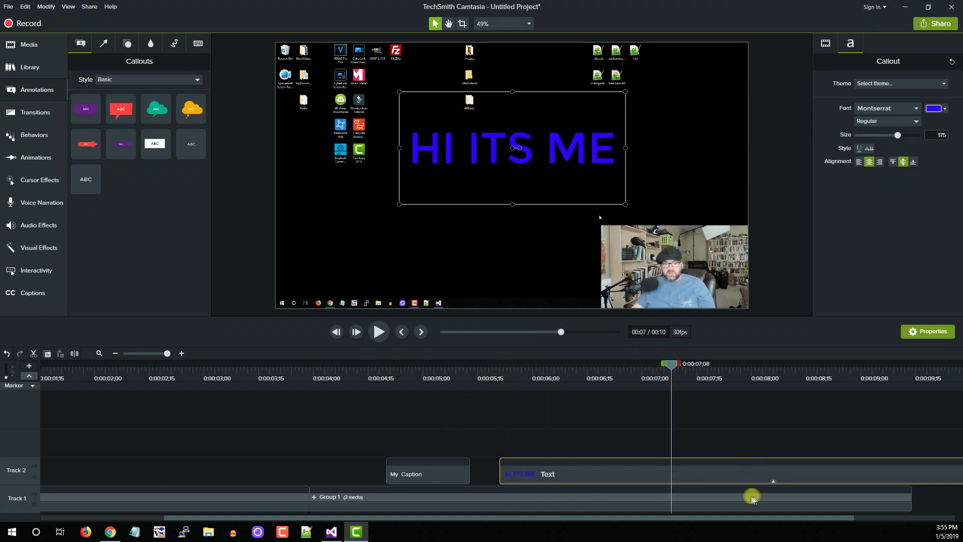
# Step: Split the grouped clip on Track 1 at 0:00:07;08 and select the part after the cut
pyautogui.click(670, 503)
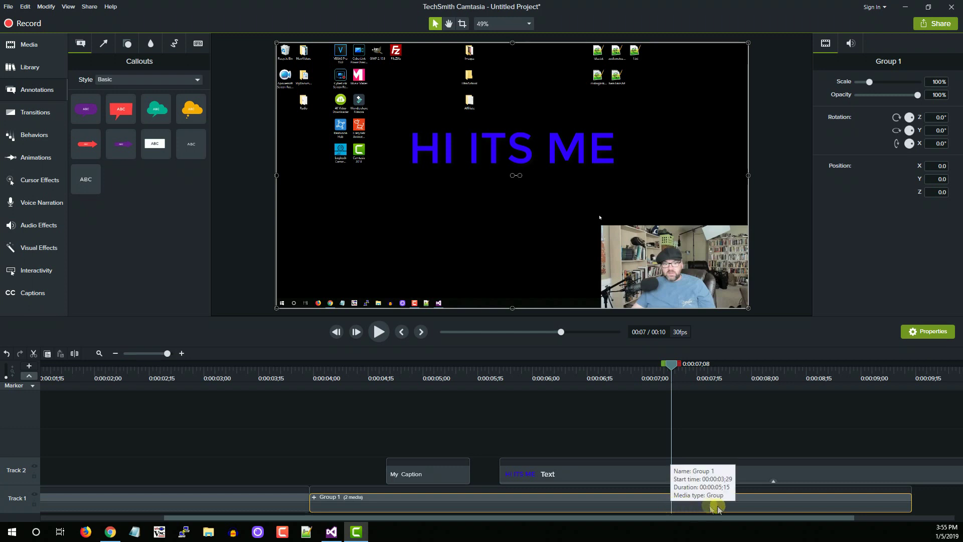
pyautogui.press('s')
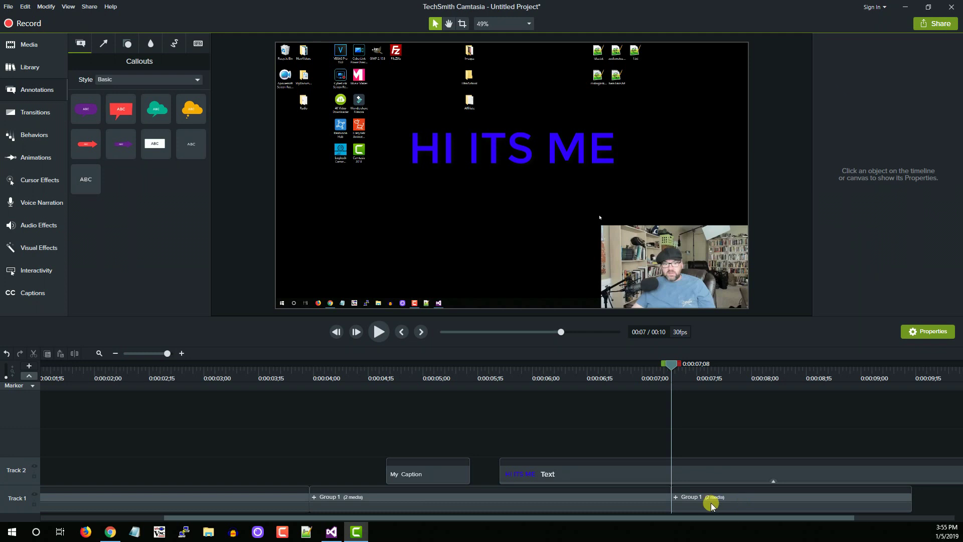
pyautogui.click(712, 503)
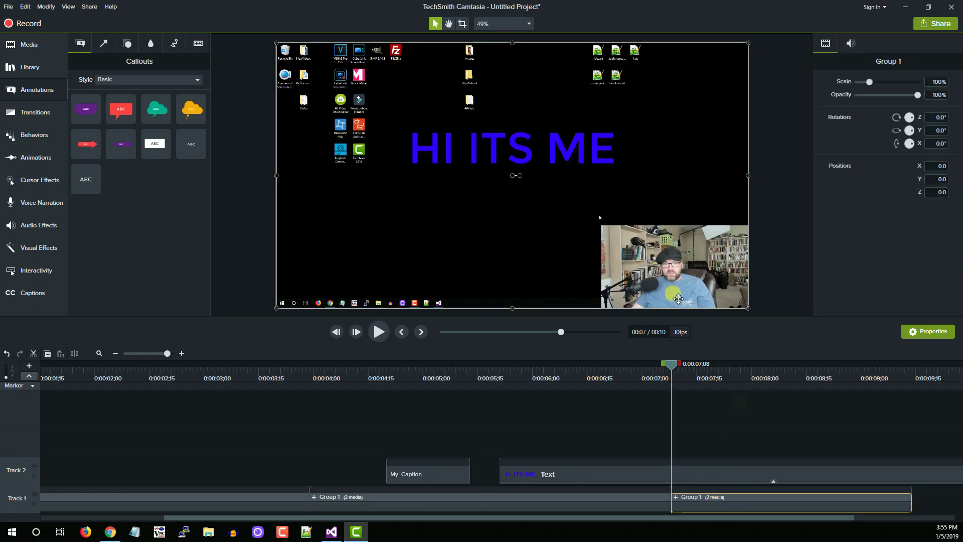
# Step: Ungroup the second part of the split clip and delete its camera clip, keeping the screen recording
pyautogui.click(746, 366)
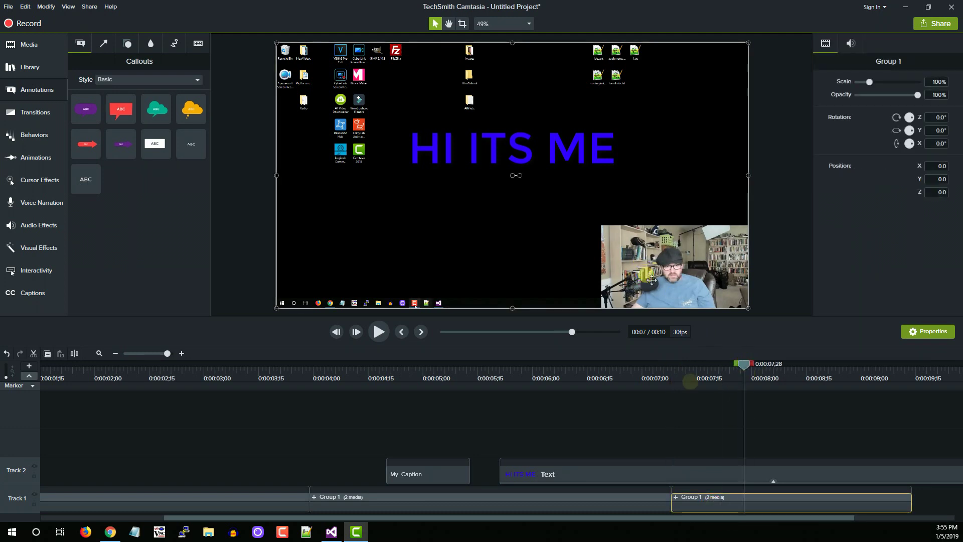
pyautogui.rightClick(752, 506)
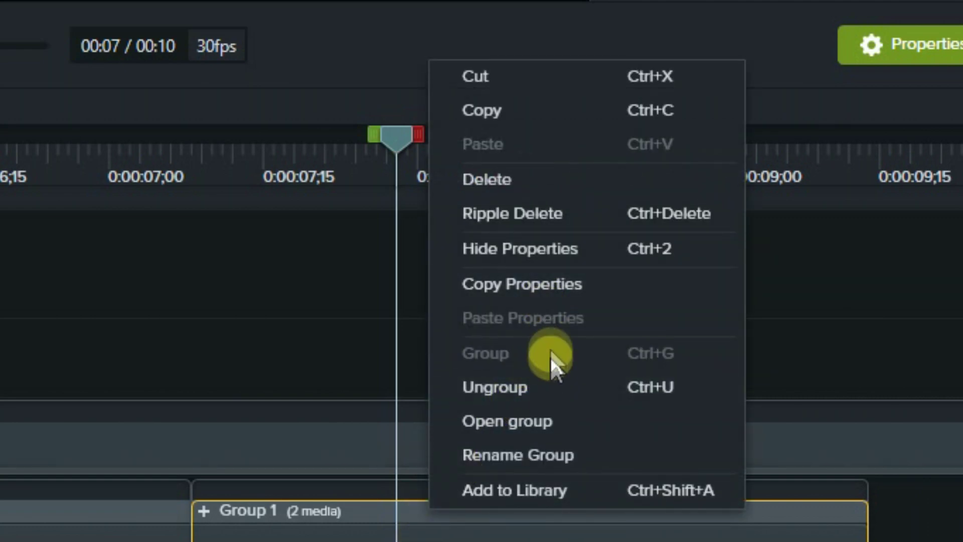
pyautogui.click(556, 389)
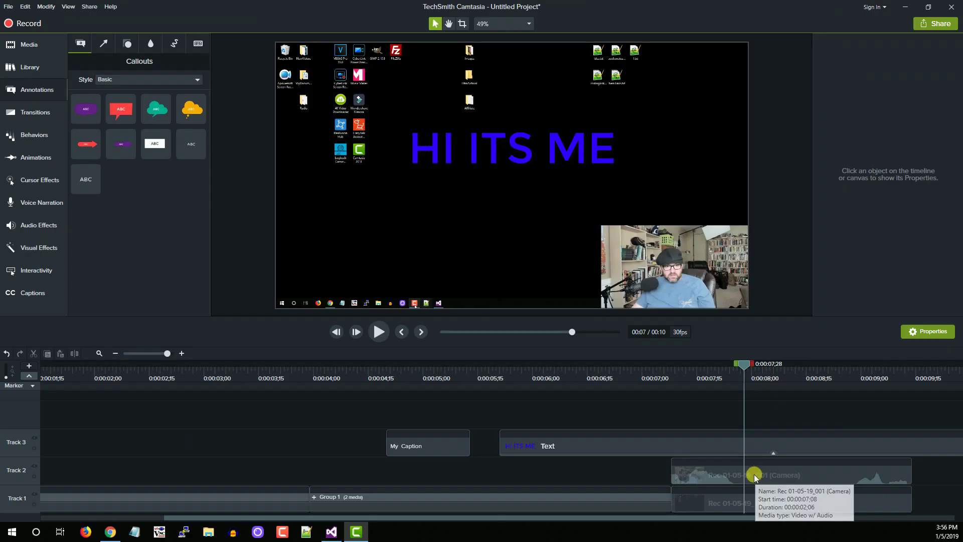
pyautogui.click(424, 445)
pyautogui.moveTo(717, 471)
pyautogui.mouseDown()
pyautogui.moveTo(746, 463)
pyautogui.moveTo(716, 472)
pyautogui.mouseUp()
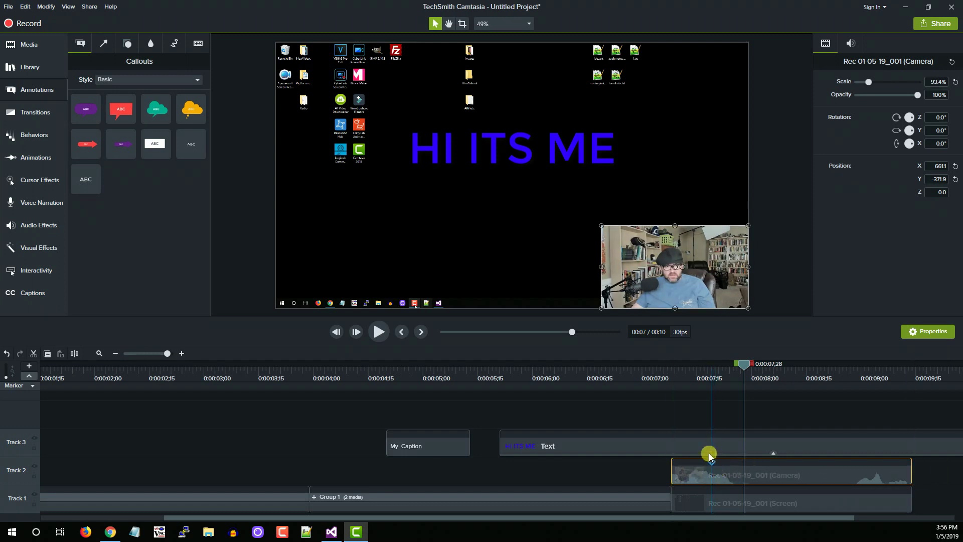
pyautogui.press('Delete')
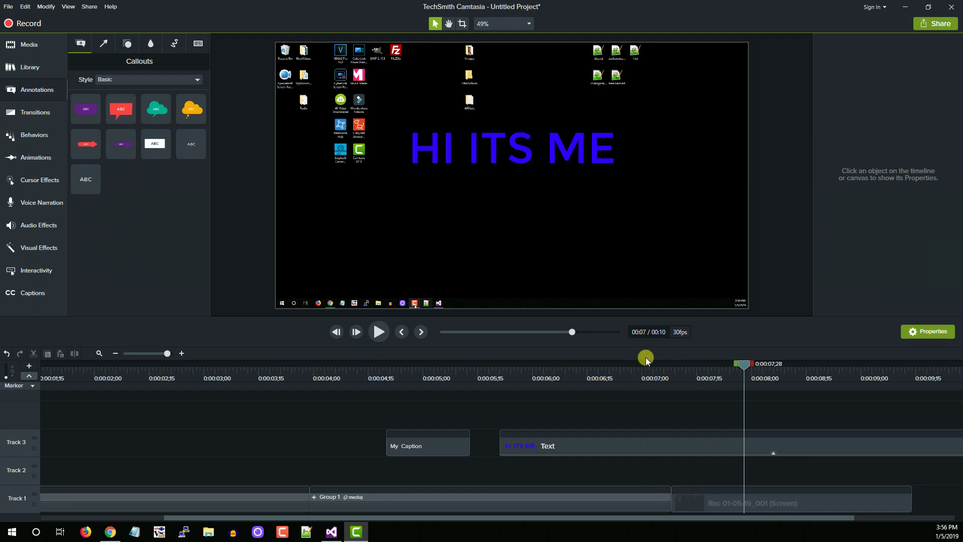
# Step: Position the playhead at 0:00:06;23 and ungroup the Group 1 clip before the cut
pyautogui.click(650, 368)
pyautogui.moveTo(649, 368); pyautogui.dragTo(617, 374)
pyautogui.click(617, 499)
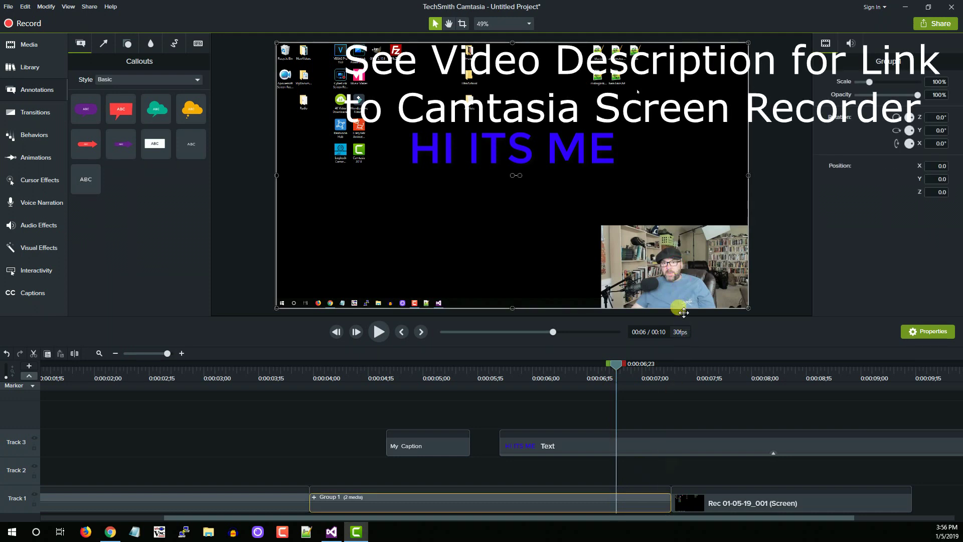
pyautogui.rightClick(646, 503)
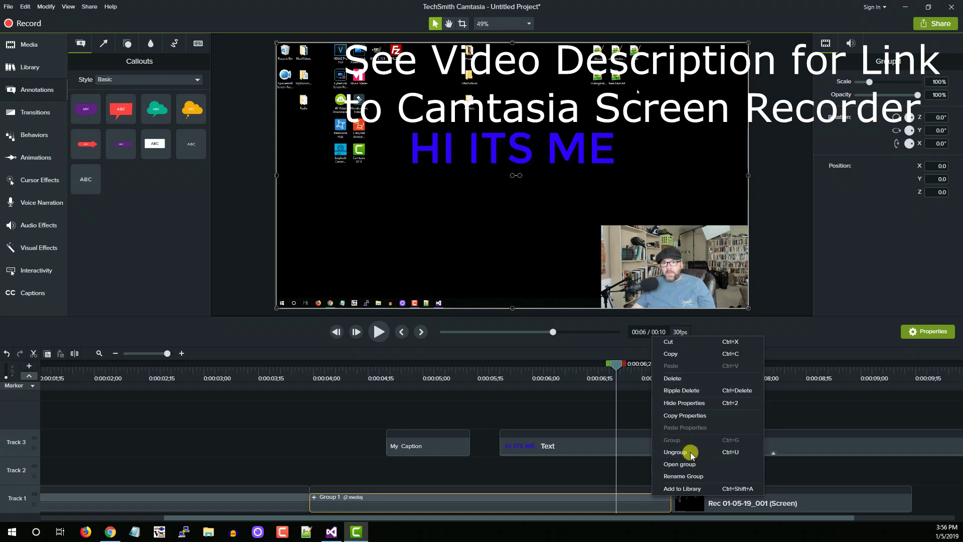
pyautogui.click(675, 452)
# Step: Lower the webcam clip's opacity to 20% and enlarge it to about 108.7% toward the canvas center
pyautogui.click(677, 281)
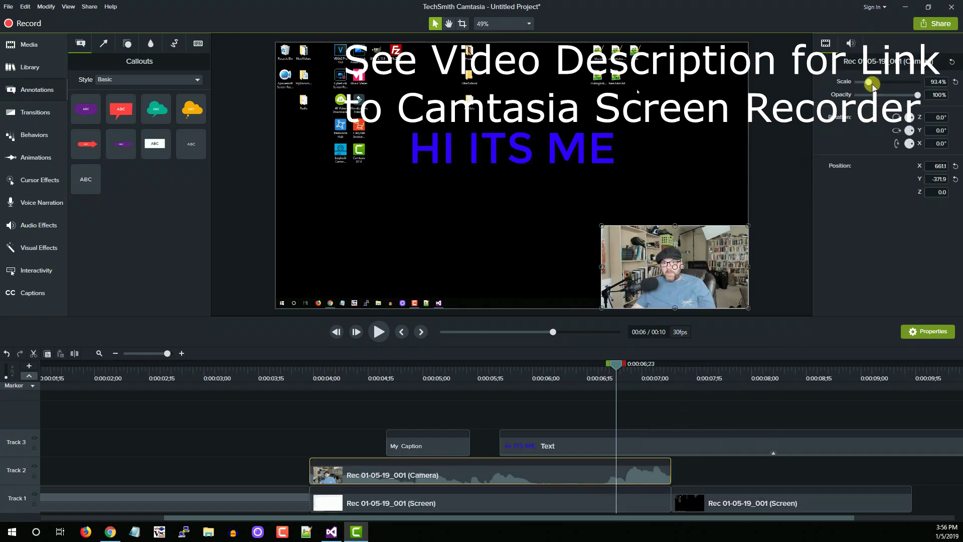
pyautogui.moveTo(919, 99); pyautogui.dragTo(869, 97)
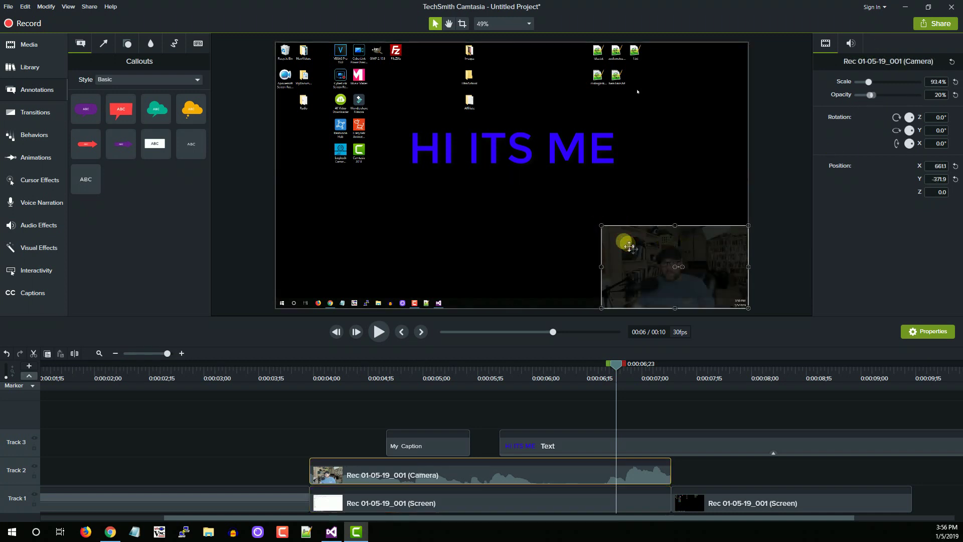
pyautogui.moveTo(602, 227); pyautogui.dragTo(577, 211)
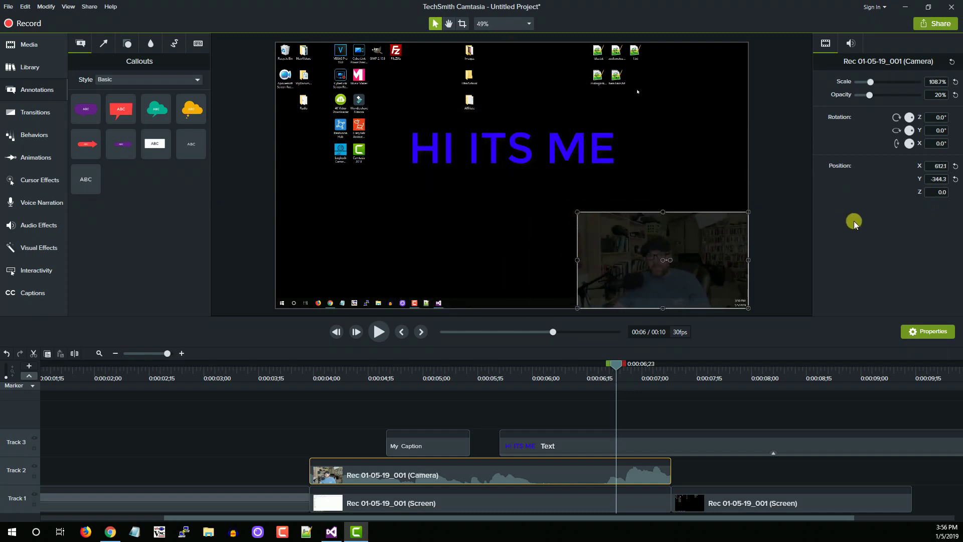
pyautogui.click(7, 10)
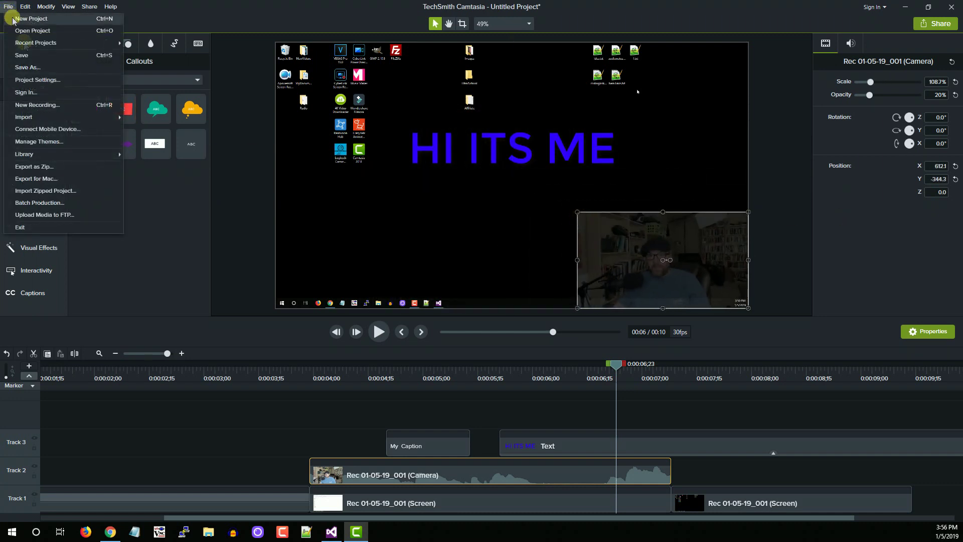
pyautogui.click(786, 224)
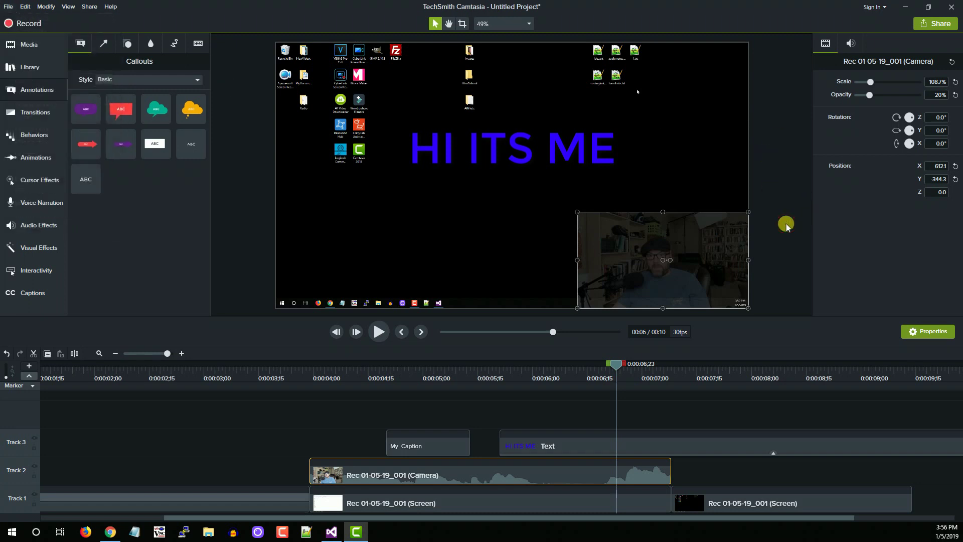
# Step: Produce the video as a local file with the MP4 only (up to 1080p) preset, keeping the default production name and folder
pyautogui.click(935, 24)
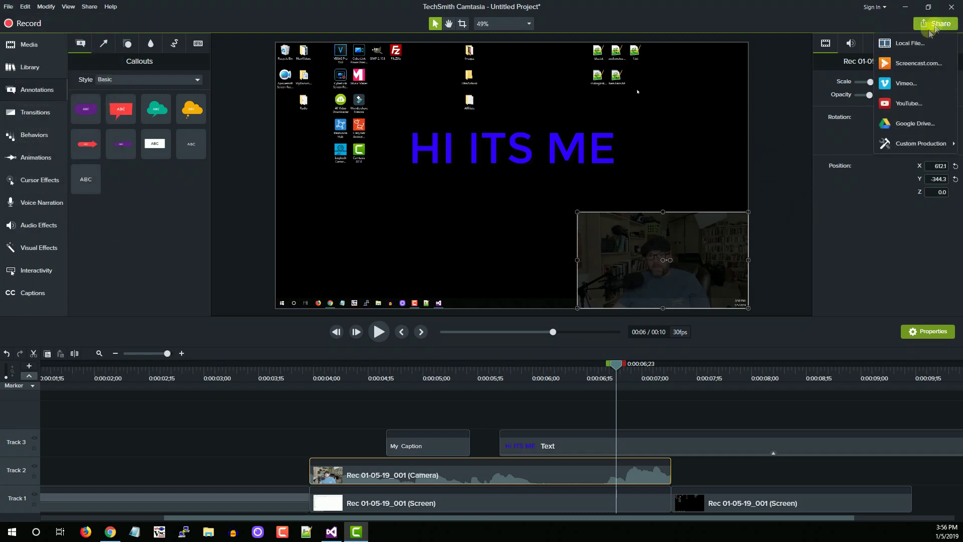
pyautogui.click(917, 43)
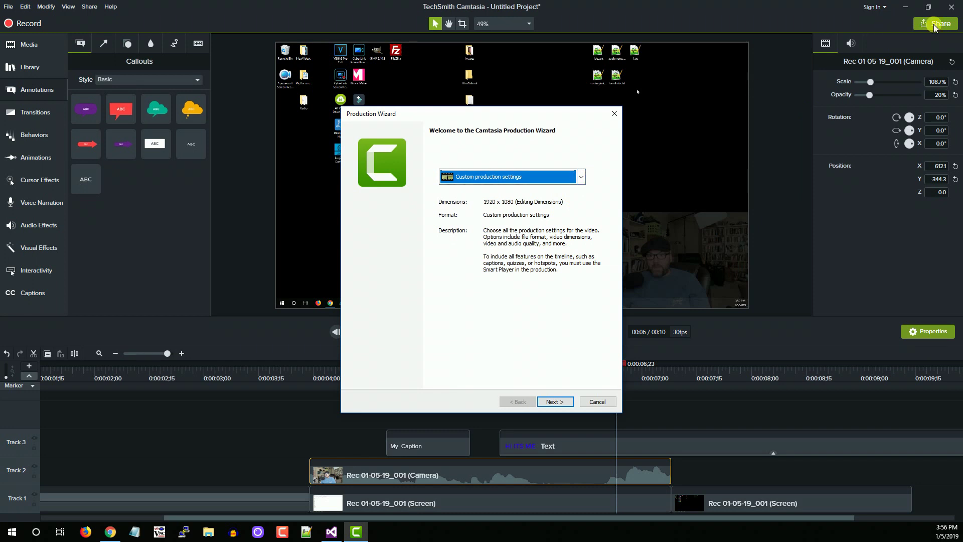
pyautogui.click(580, 177)
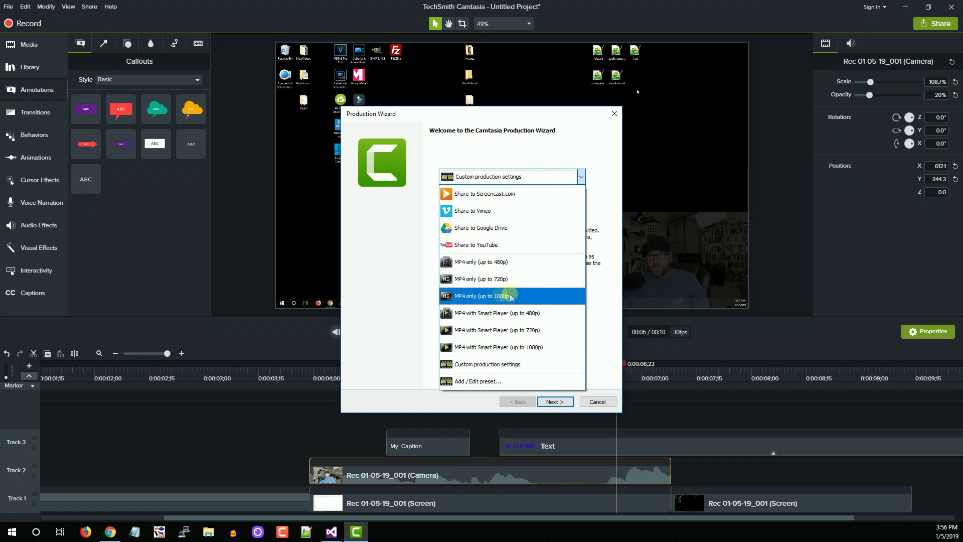
pyautogui.click(489, 296)
pyautogui.click(551, 401)
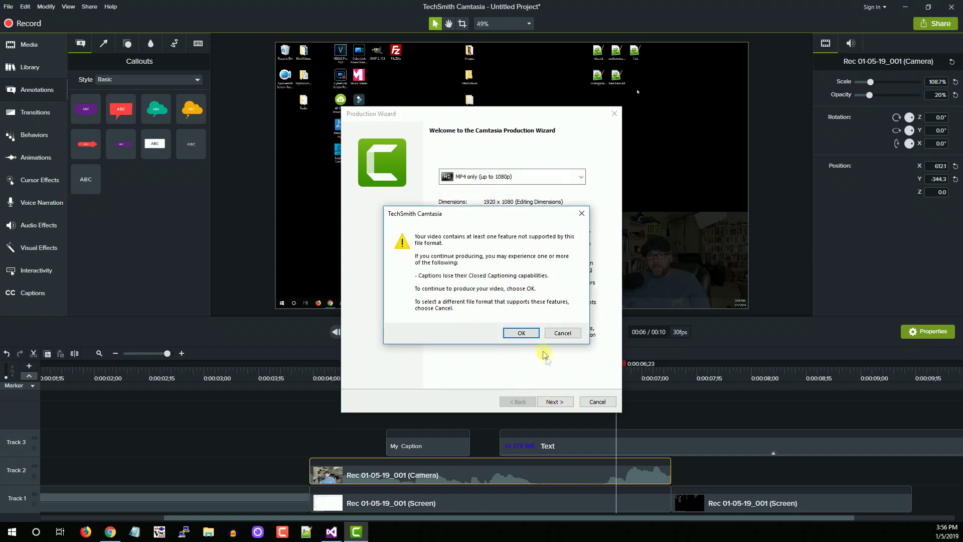
pyautogui.click(522, 333)
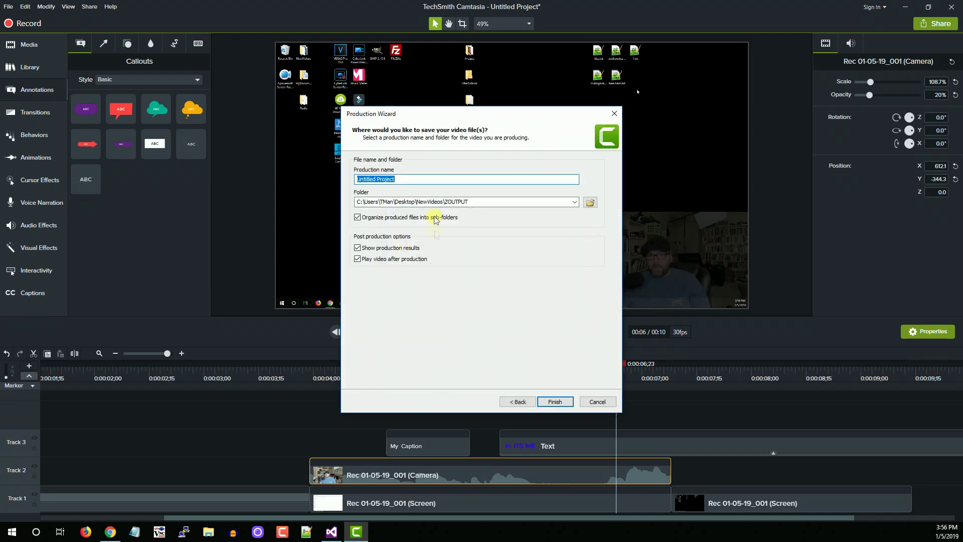
pyautogui.click(554, 399)
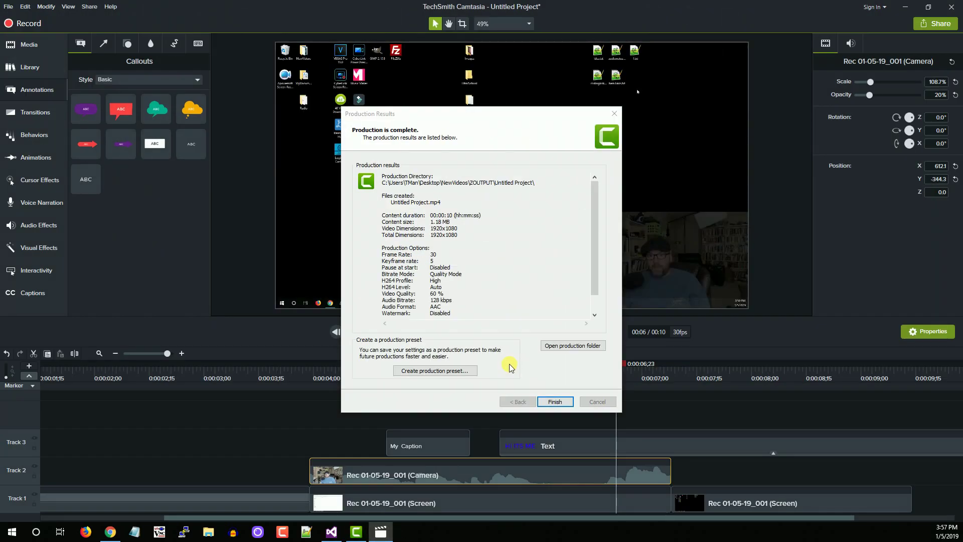
pyautogui.click(554, 402)
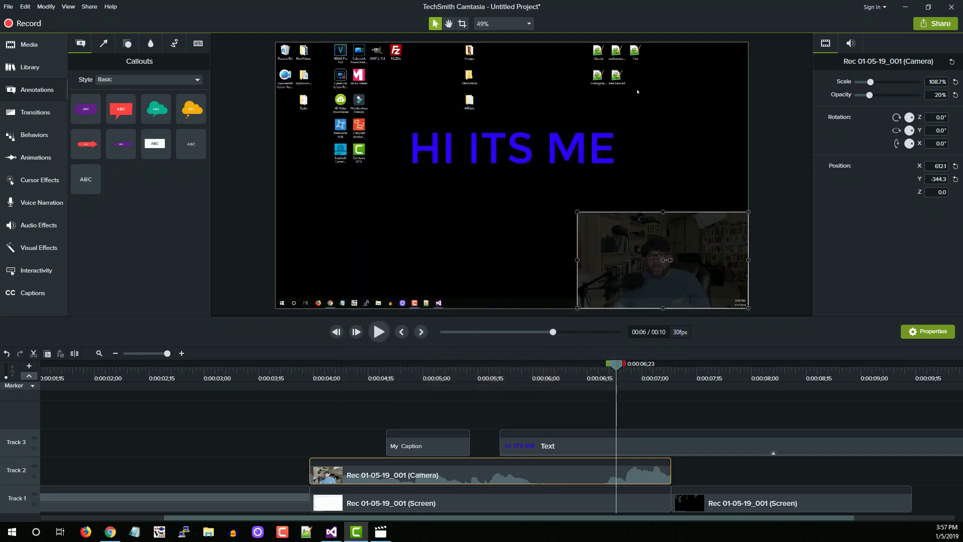
# Step: Minimize the editor, play the produced video from the beginning in the media player, and close the player
pyautogui.click(905, 7)
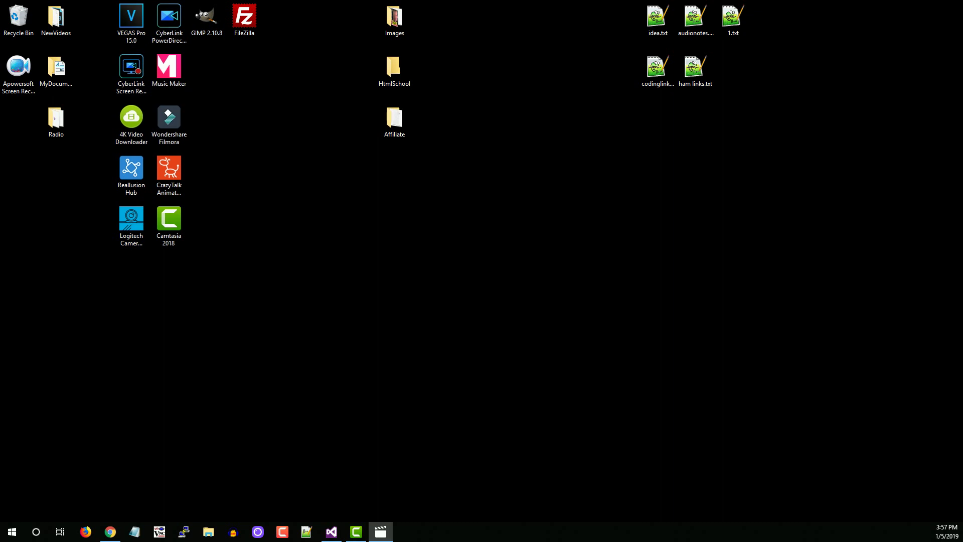
pyautogui.moveTo(962, 251); pyautogui.dragTo(654, 24)
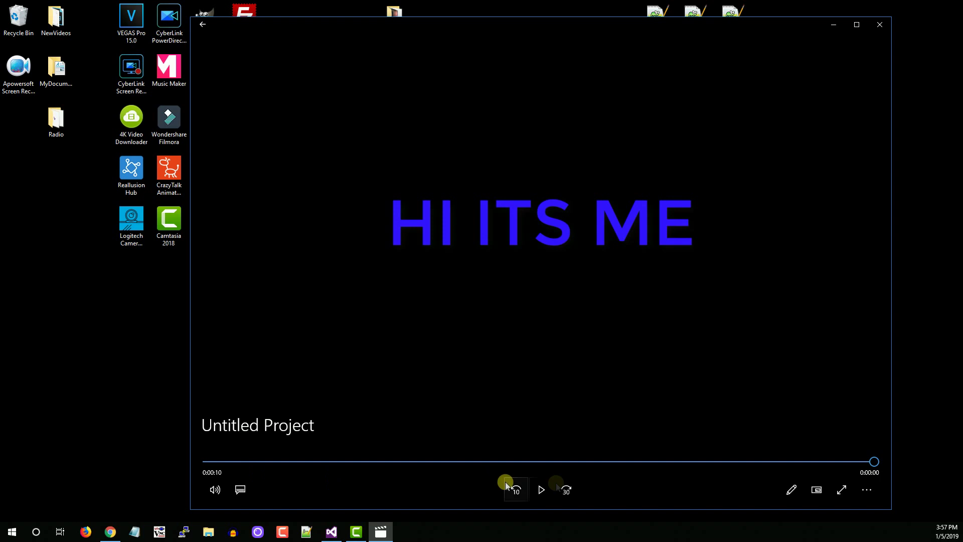
pyautogui.click(209, 461)
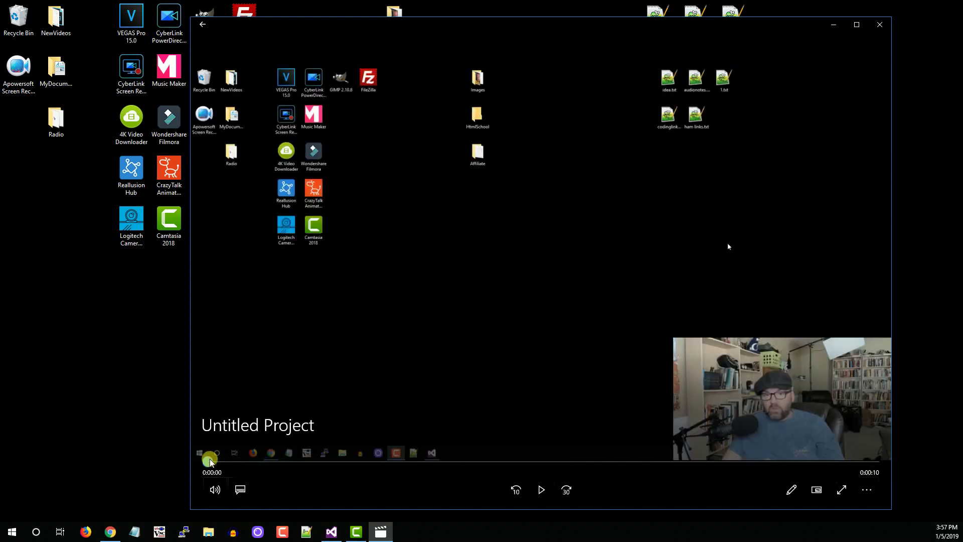
pyautogui.click(540, 489)
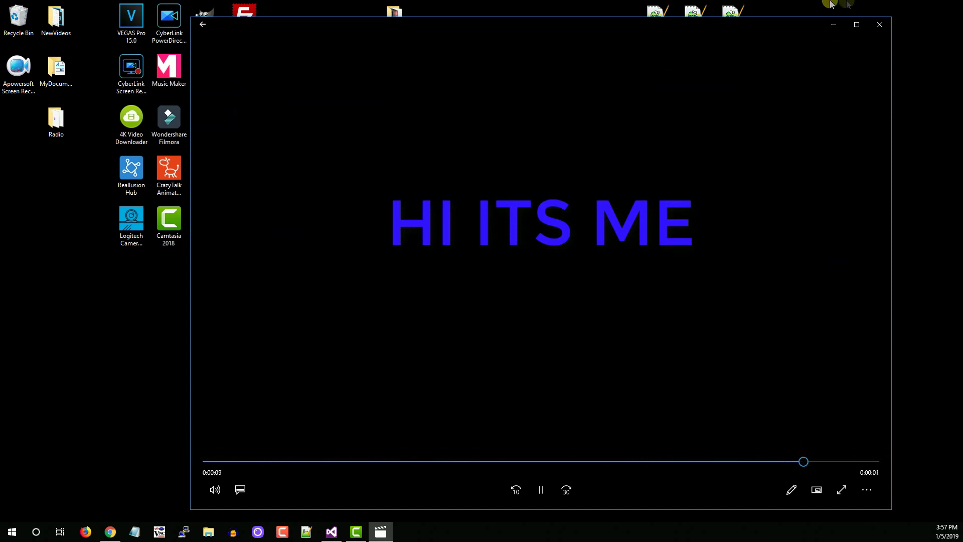
pyautogui.click(879, 25)
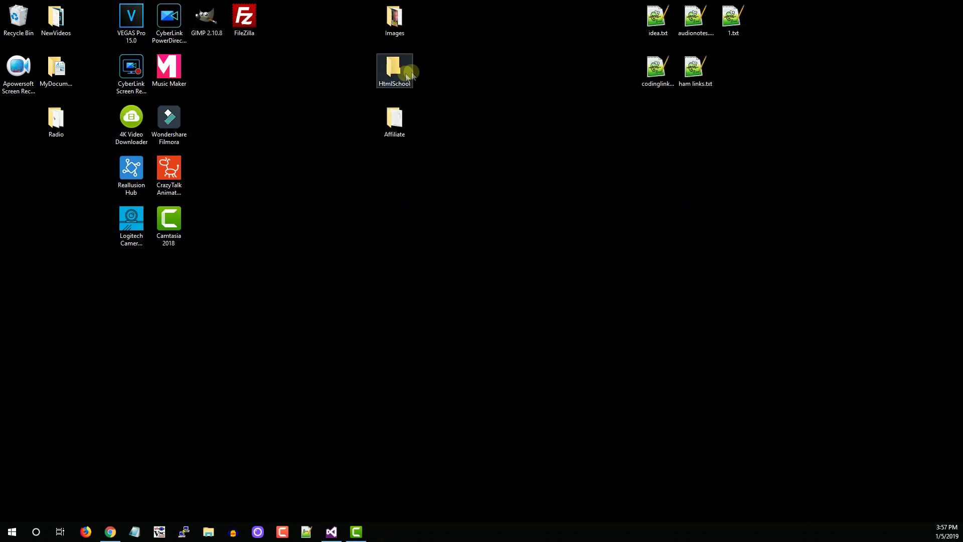
# Step: Open the NewVideos folder on the desktop
pyautogui.doubleClick(58, 33)
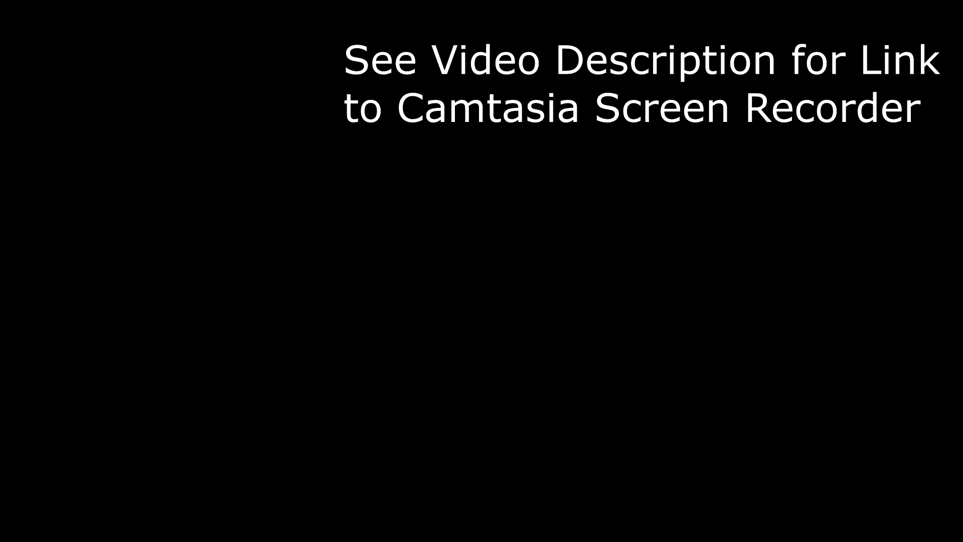